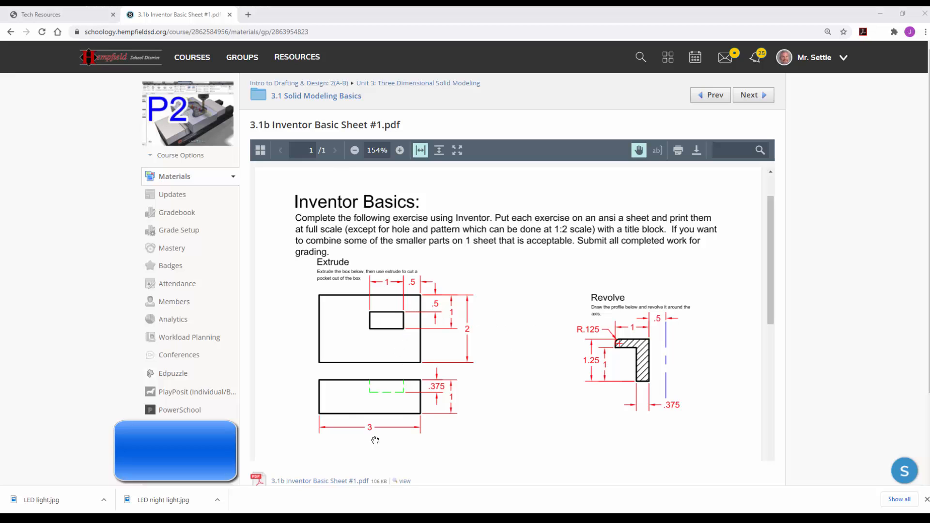
Step: Switch to Inventor and start a new single-user project named Inventor Basics 2020
left_click(175, 451)
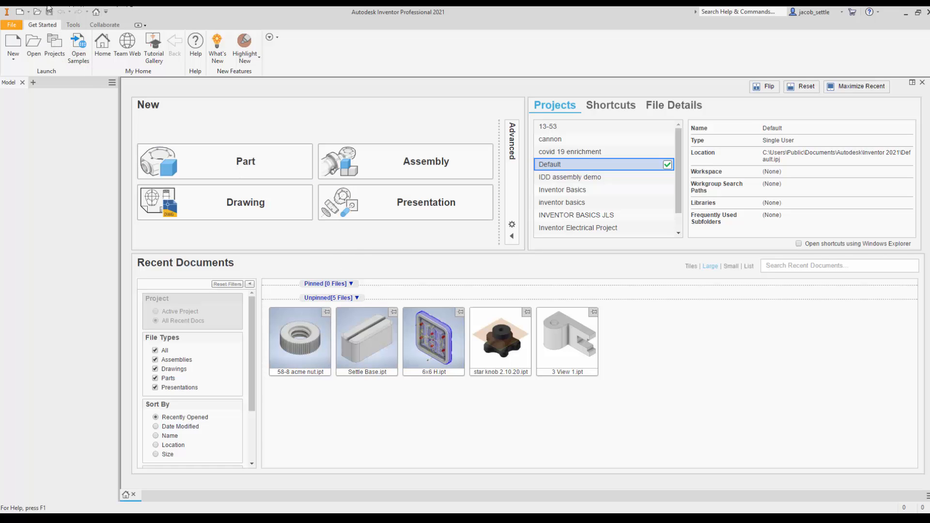
left_click(57, 41)
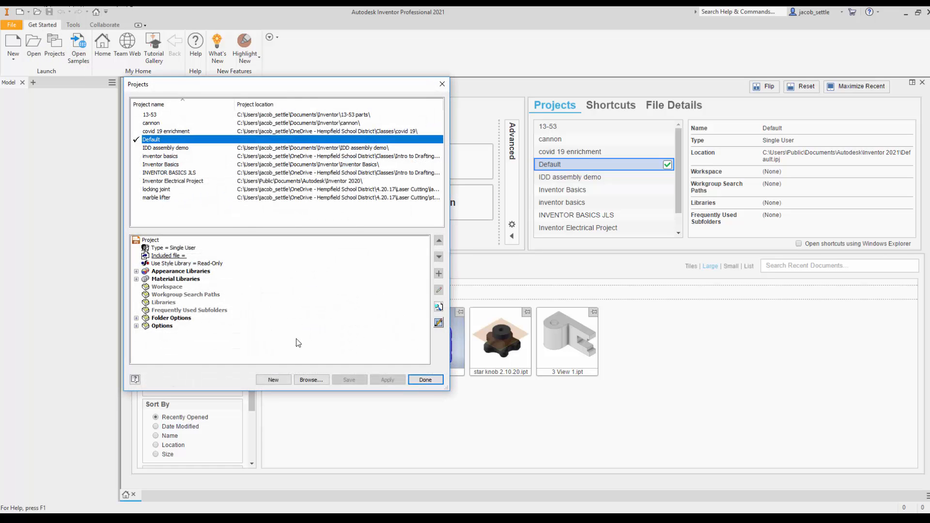
left_click(274, 380)
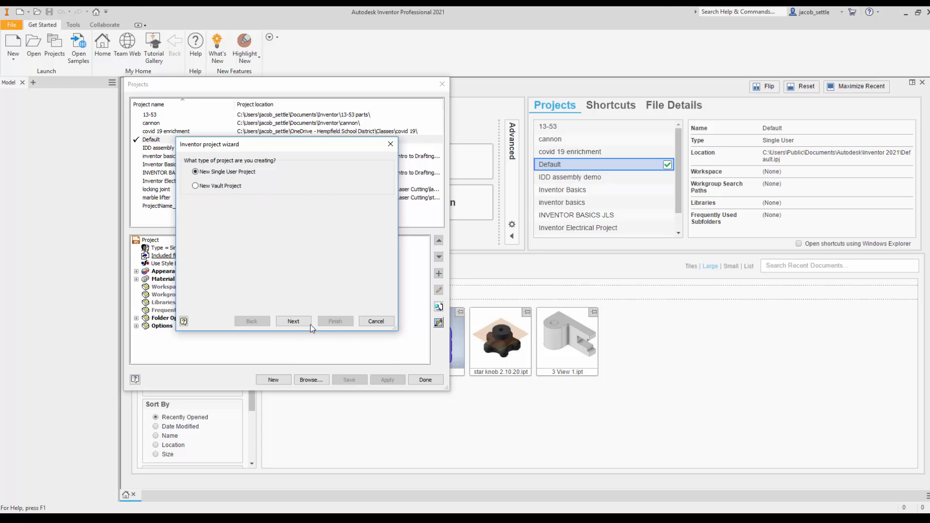
left_click(293, 321)
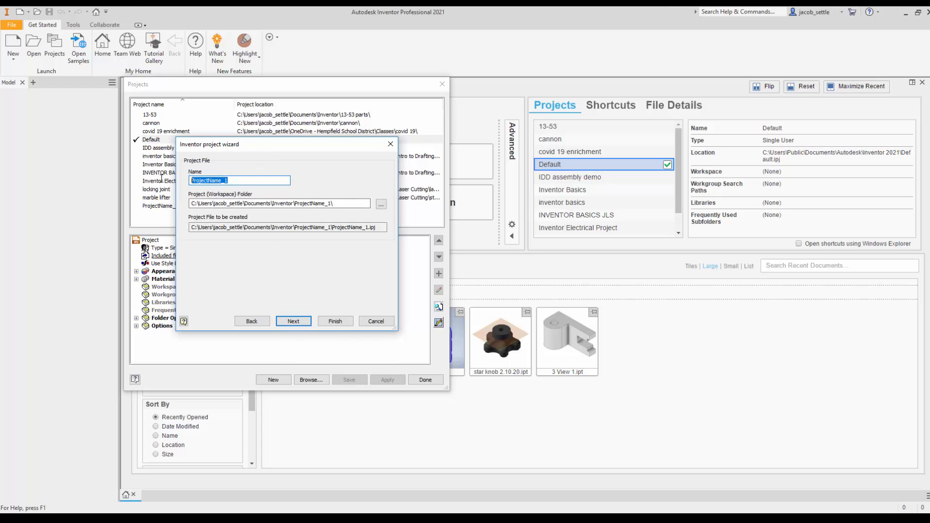
type("Inven")
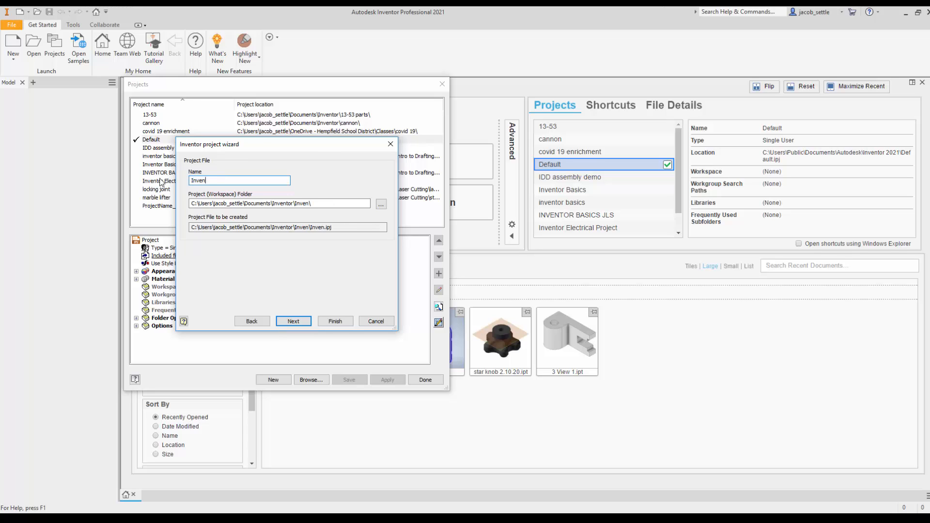
type("tor Basic")
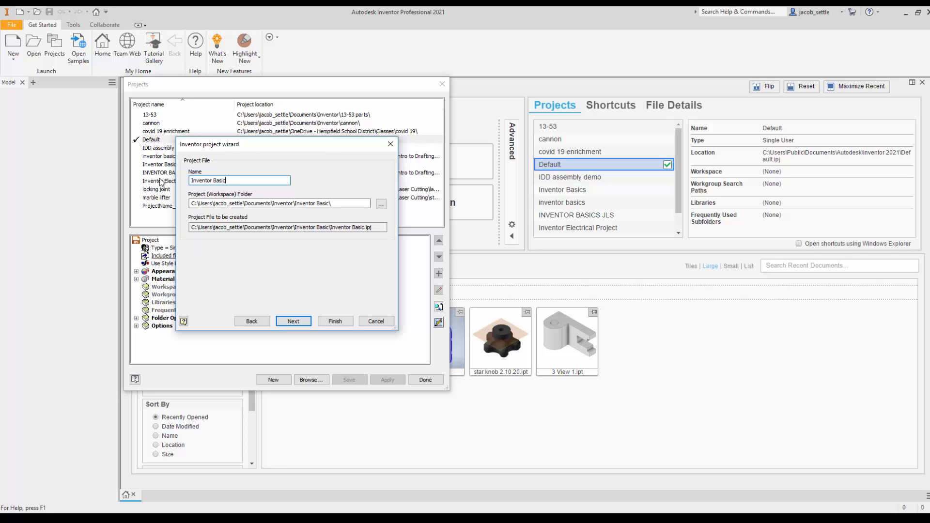
type("s 2020")
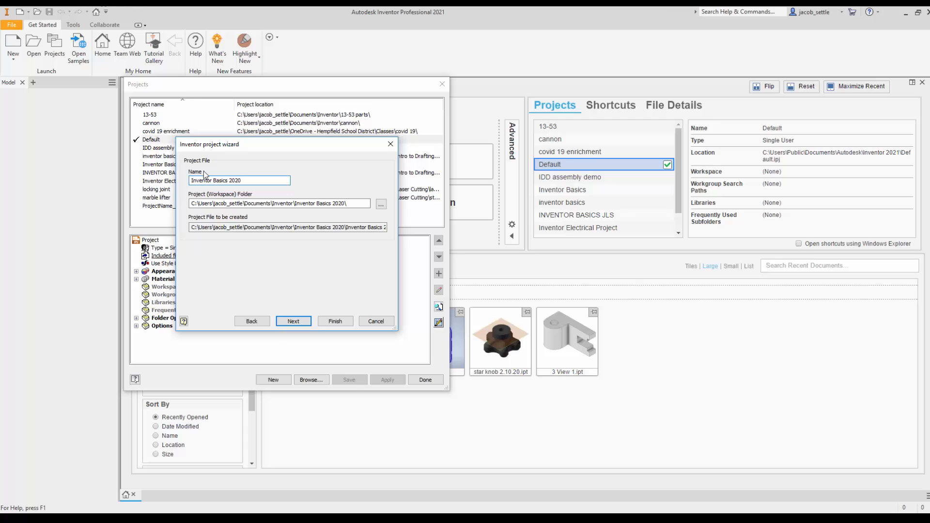
Step: Browse for the project location to OneDrive - Hempfield School District, Classes, Intro to Drafting, Unit 8- Solid Modeling
left_click(381, 206)
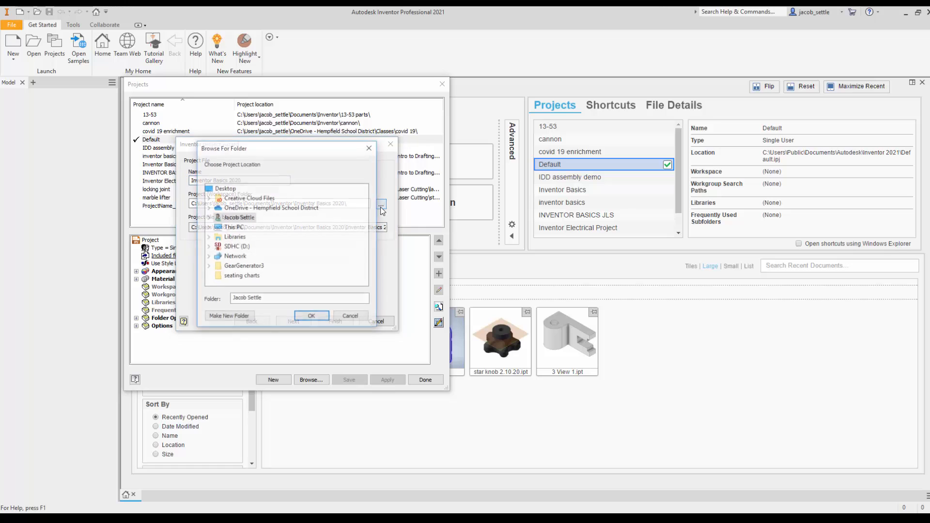
double_click(240, 208)
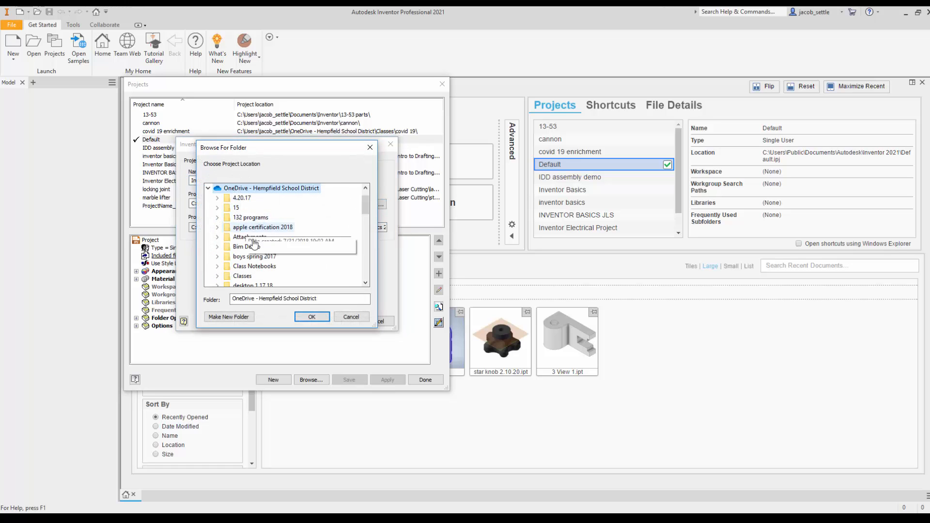
double_click(243, 275)
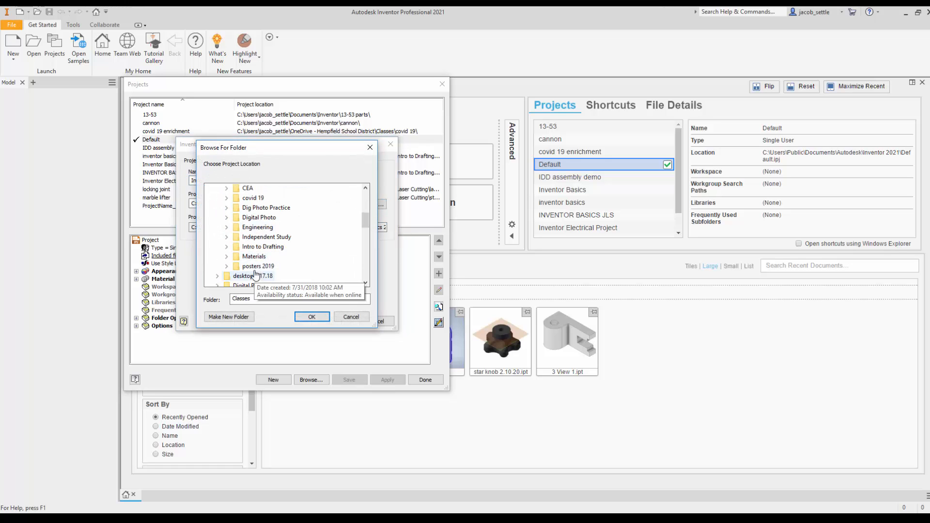
double_click(259, 248)
scroll(271, 257, "down", 3)
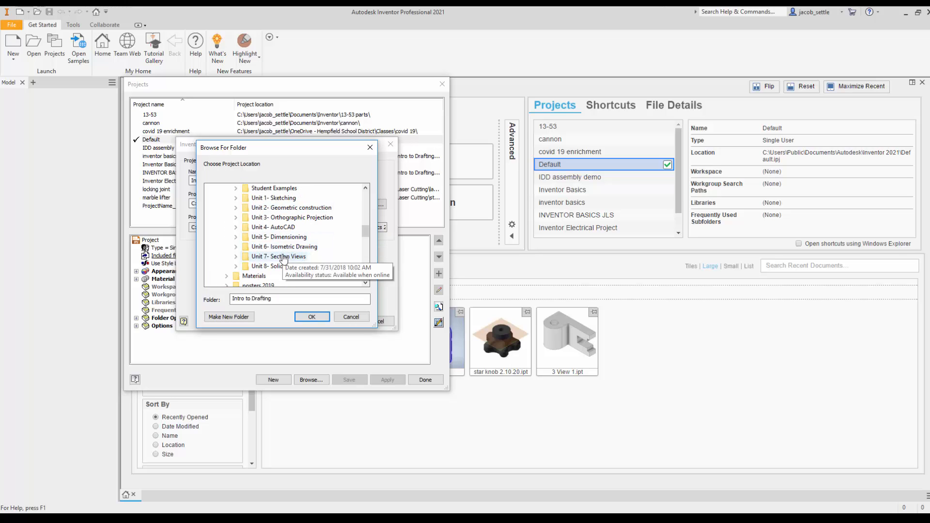
double_click(283, 266)
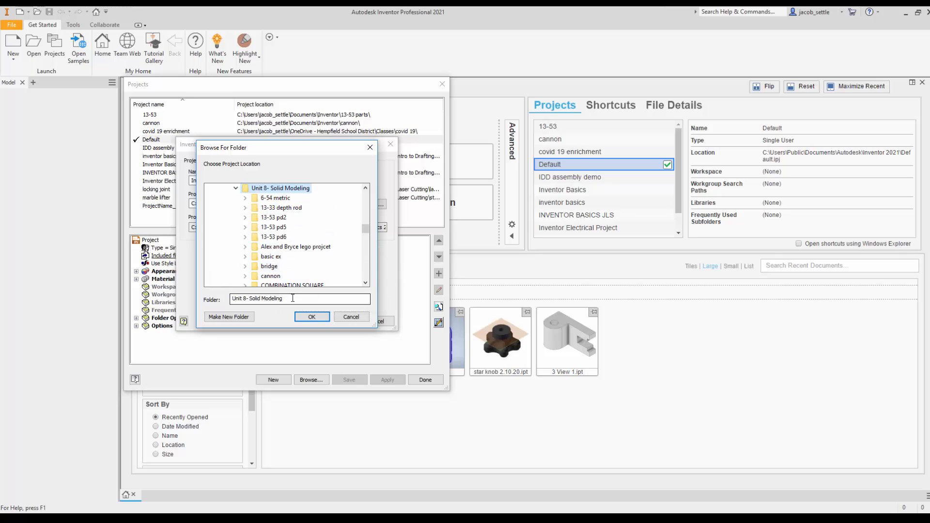
Step: Make a folder named Inventor Basics 2020 inside Unit 8- Solid Modeling and accept it as the project workspace
left_click(236, 318)
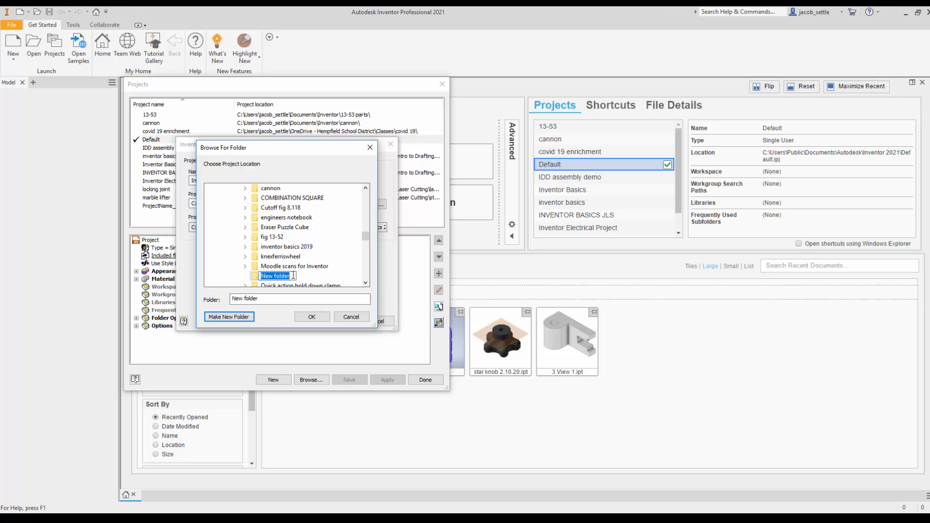
type("Inventor Basics 2020")
key("Return")
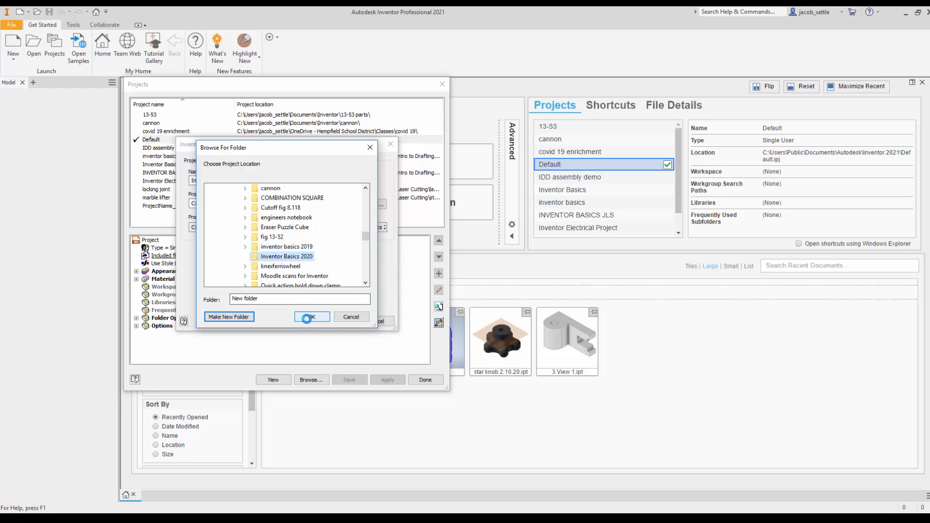
left_click(305, 318)
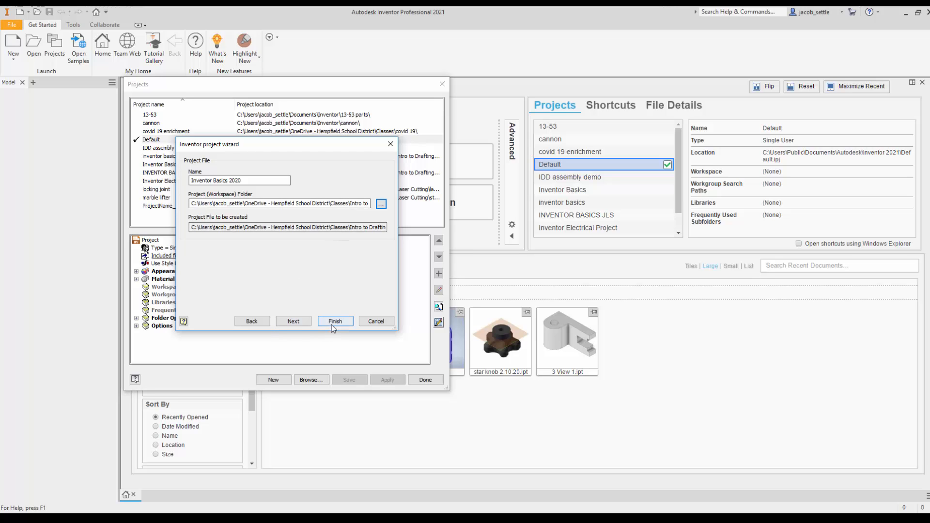
Step: Finish the project wizard without adding any libraries and close the project manager
left_click(302, 321)
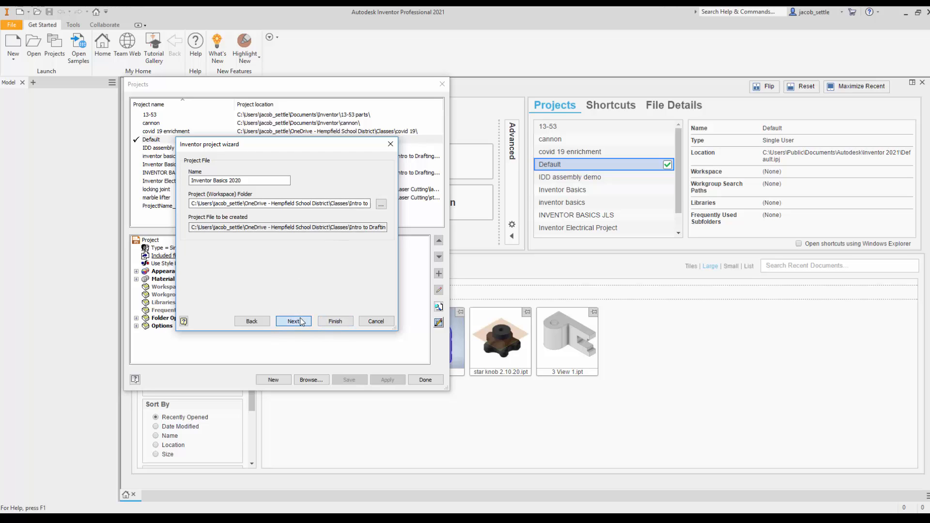
left_click(336, 320)
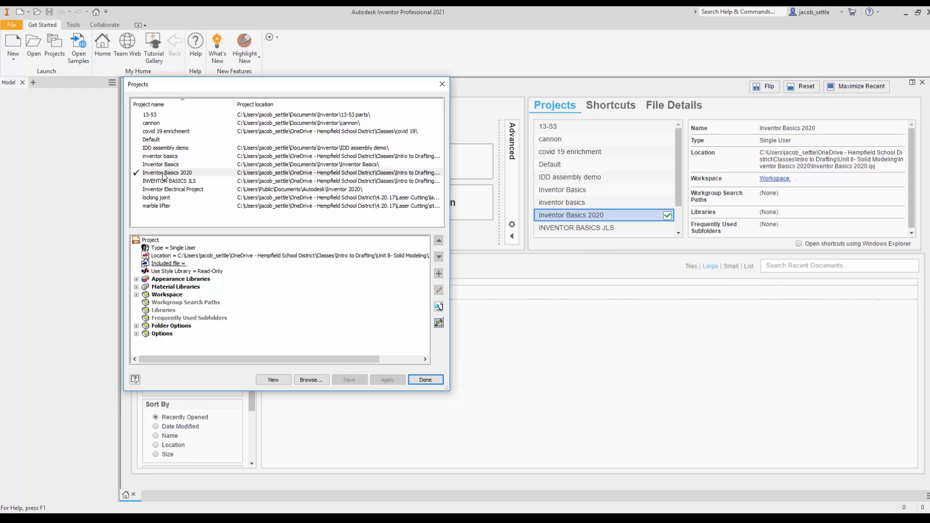
left_click(426, 380)
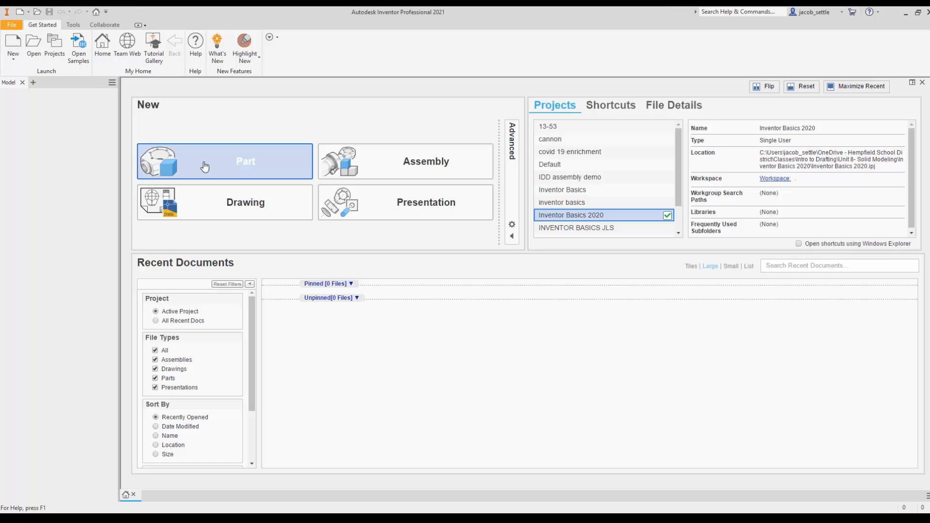
Step: Create a new part file from the Standard.ipt template in the Inventor Basics 2020 project
left_click(14, 44)
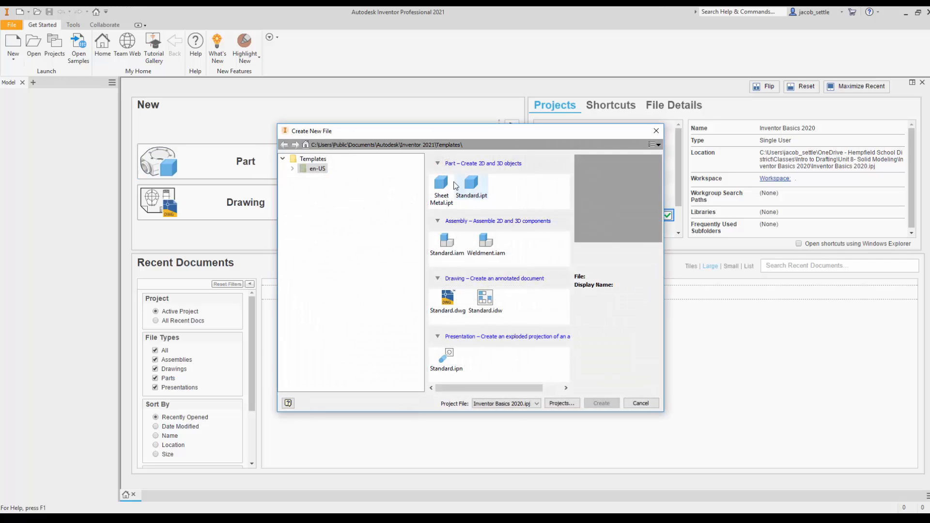
left_click(472, 185)
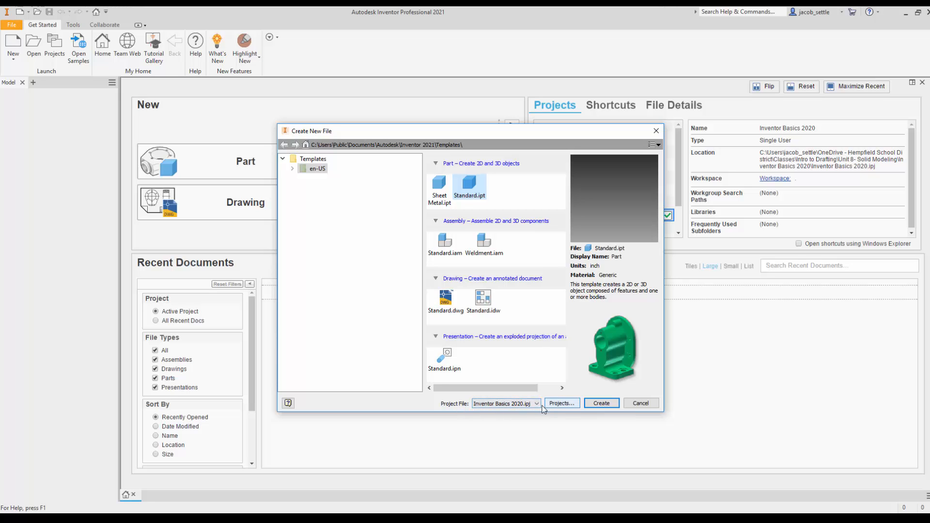
left_click(601, 403)
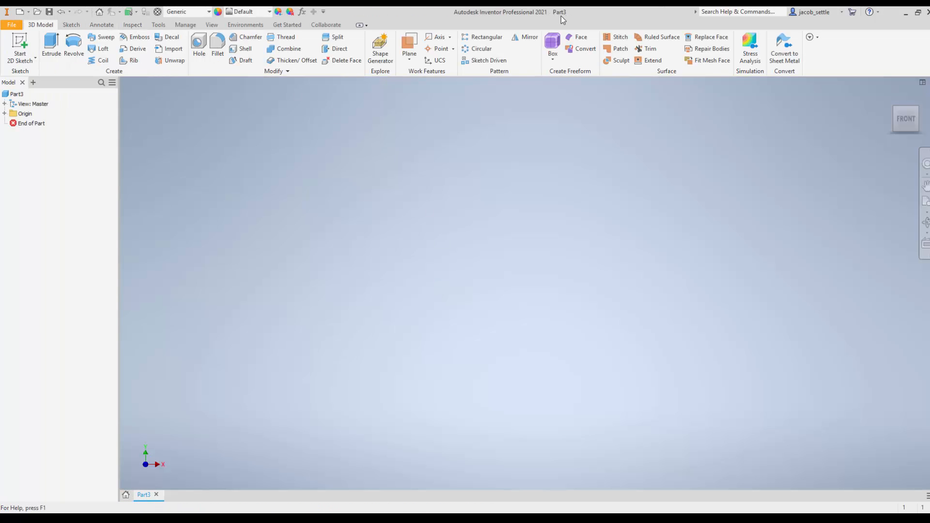
Step: Save the new part as EXTRUDE in the Inventor Basics 2020 folder
left_click(49, 12)
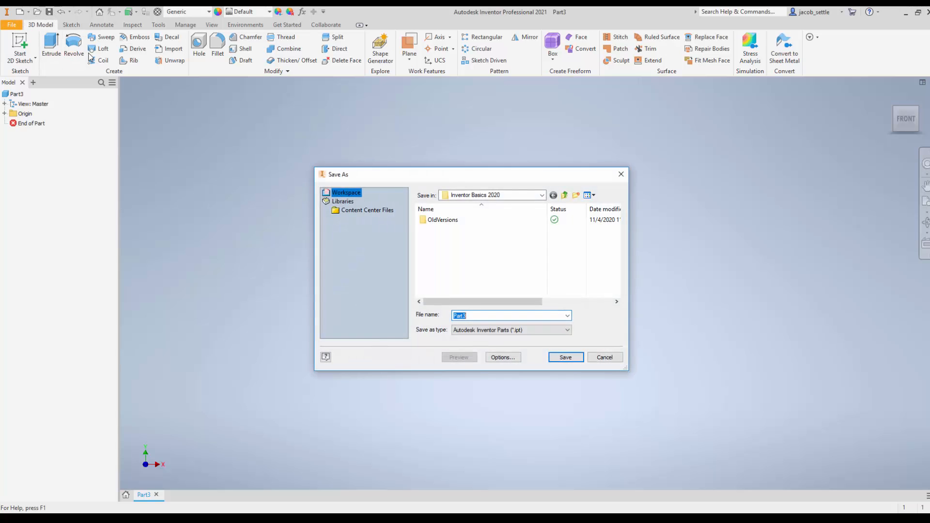
left_click(513, 196)
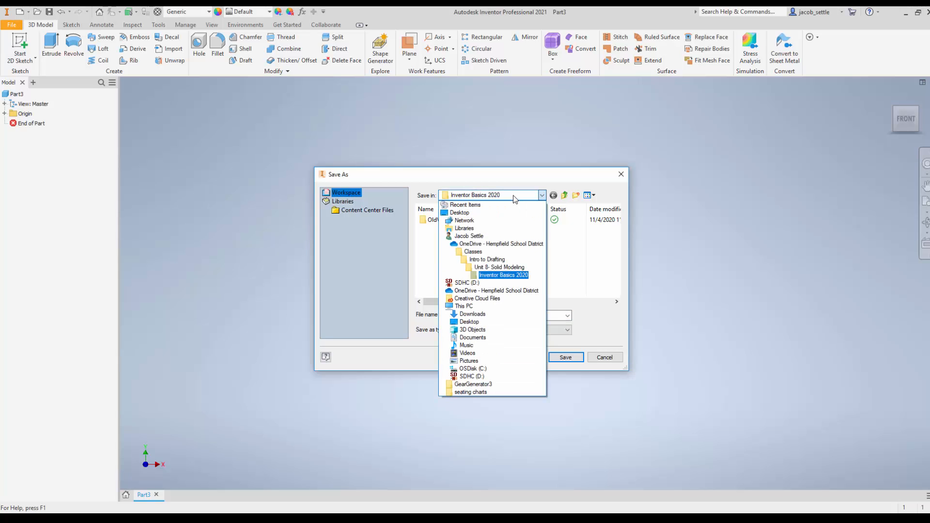
left_click(505, 274)
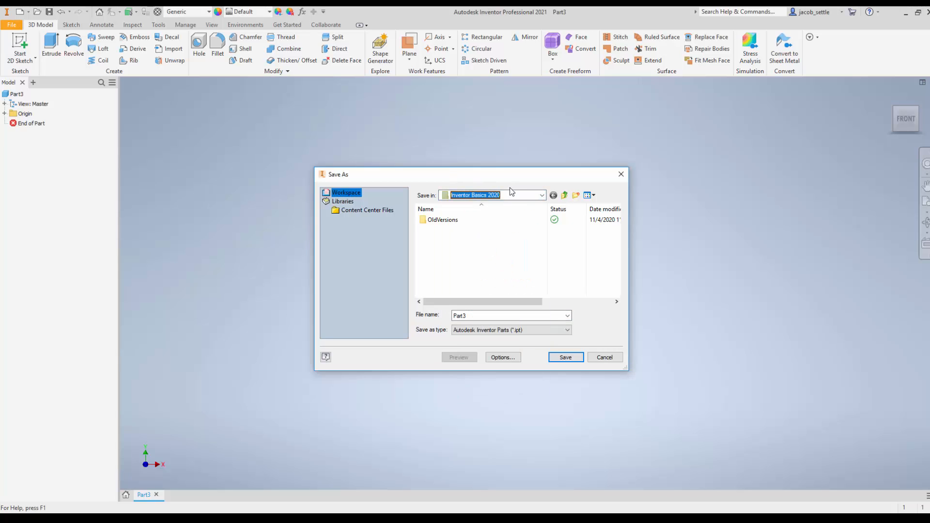
double_click(478, 316)
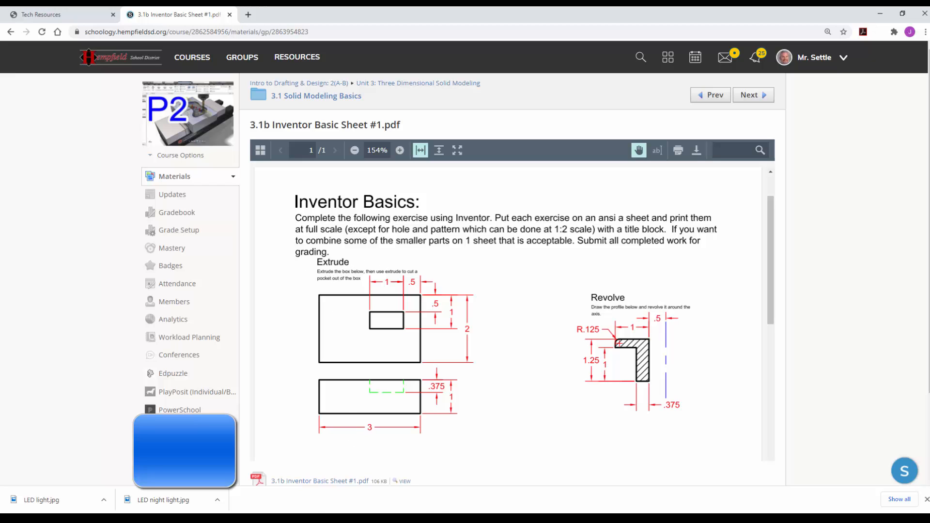
left_click(374, 519)
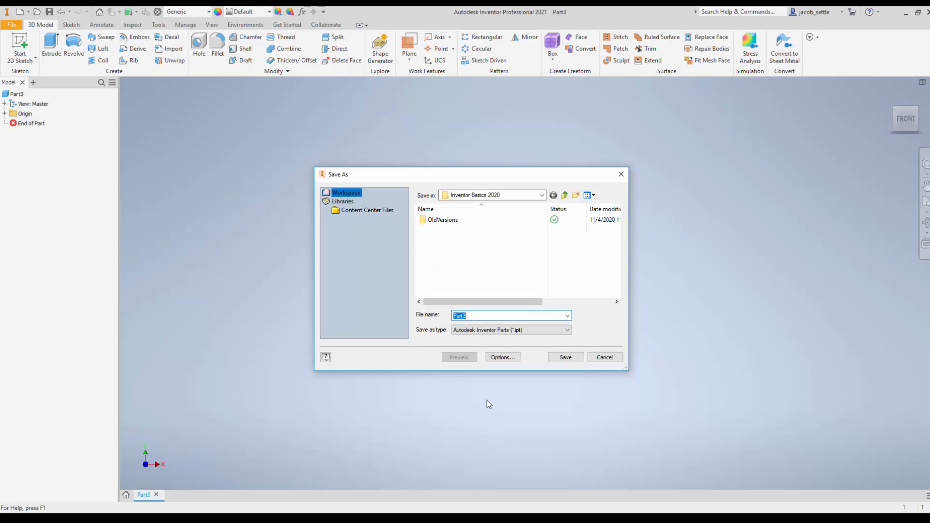
type("EXTR")
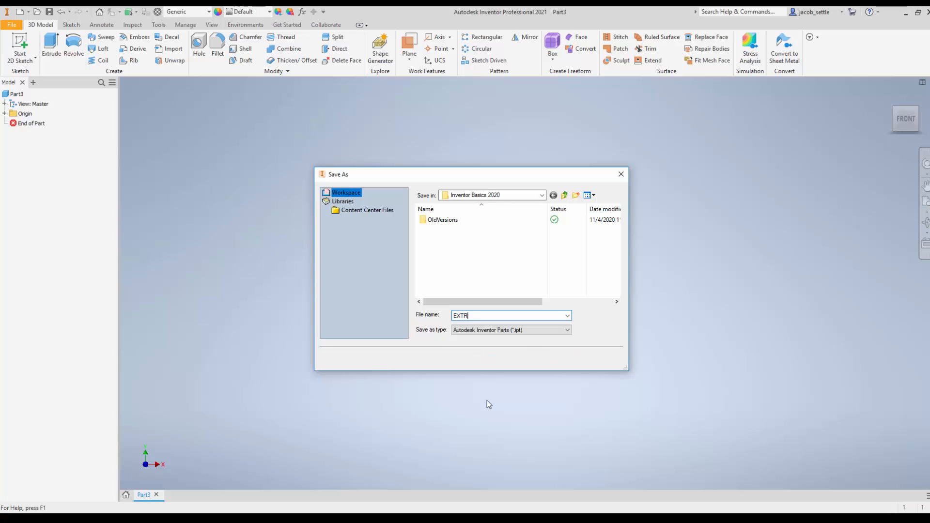
type("UDE")
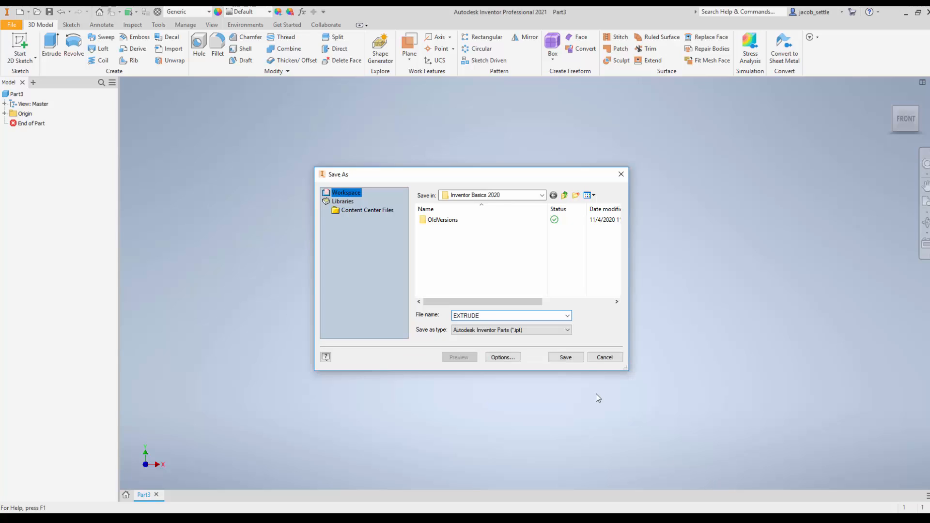
left_click(576, 357)
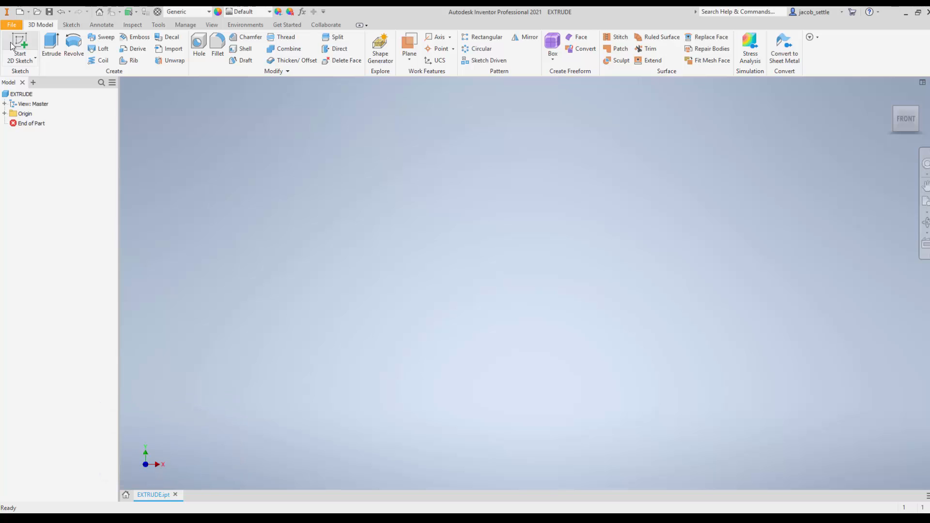
Step: Start a 2D sketch on the horizontal XZ origin plane and draw a rectangle from the origin, 3 in wide and 2 in high
left_click(18, 44)
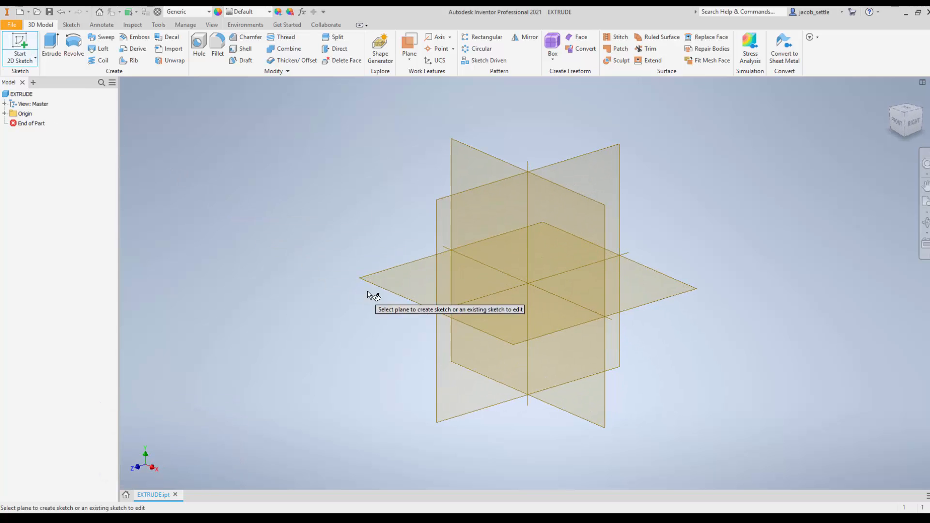
left_click(395, 288)
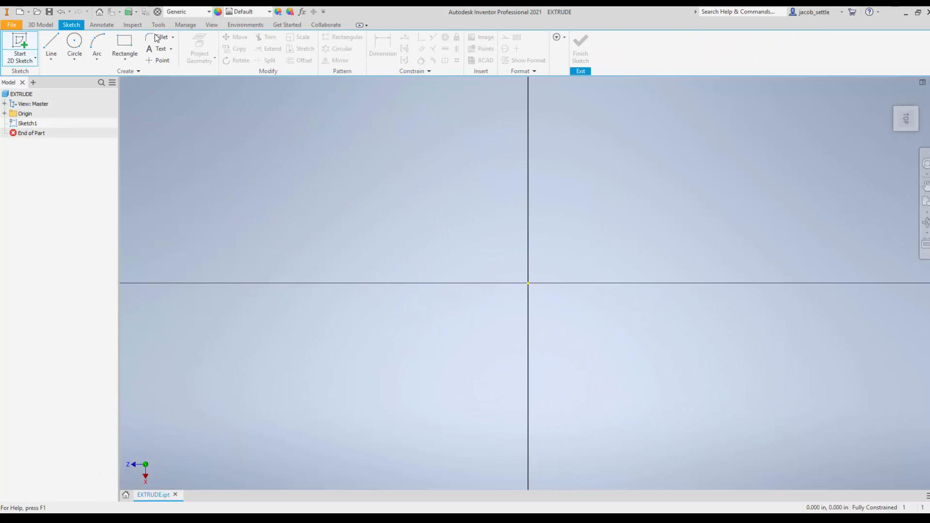
left_click(122, 45)
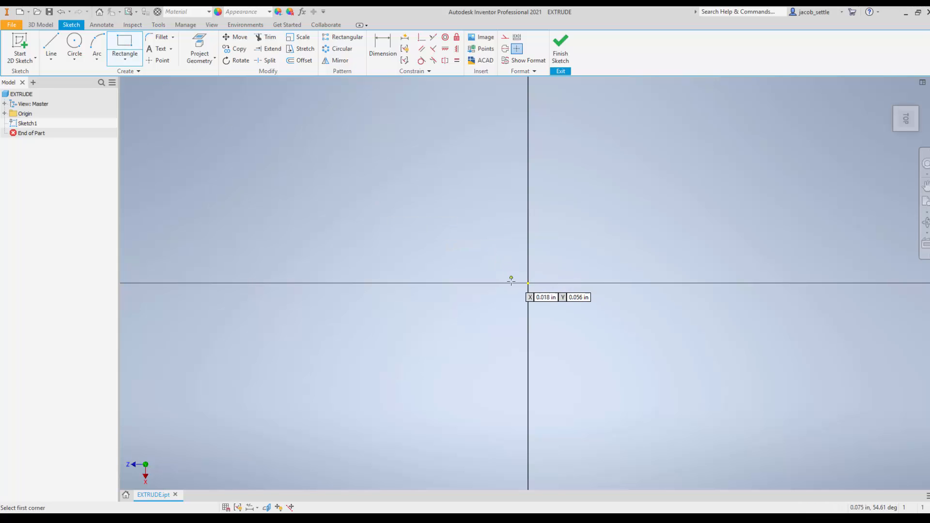
left_click(529, 283)
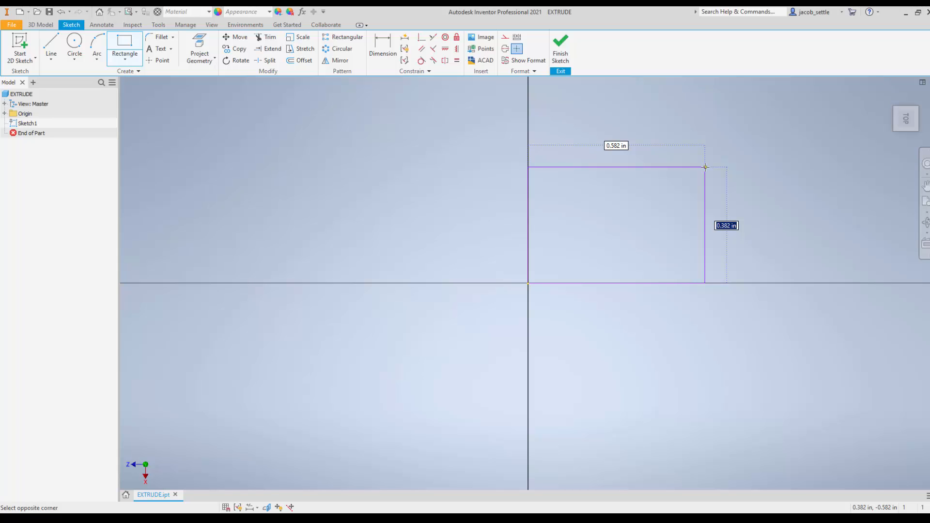
type("2")
key("Tab")
type("3")
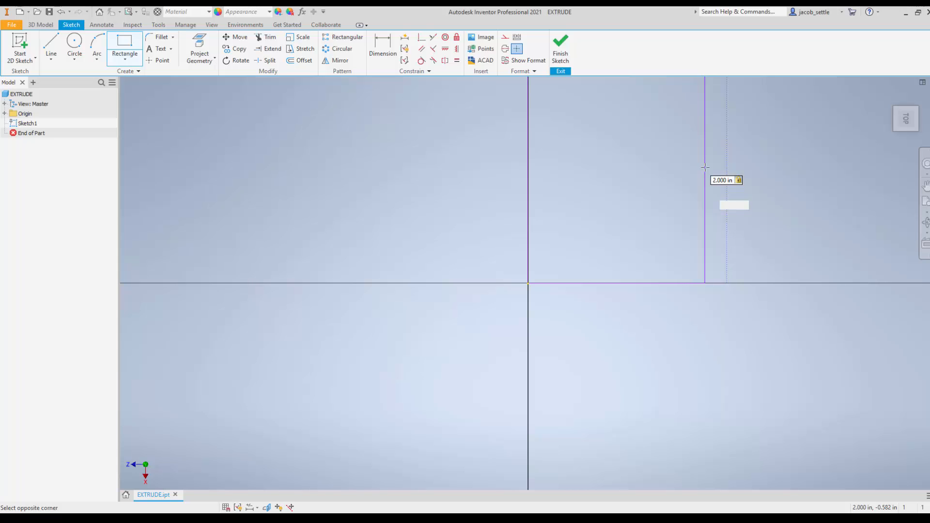
key("Return")
scroll(604, 206, "down", 3)
middle_click_drag(605, 205, 461, 274)
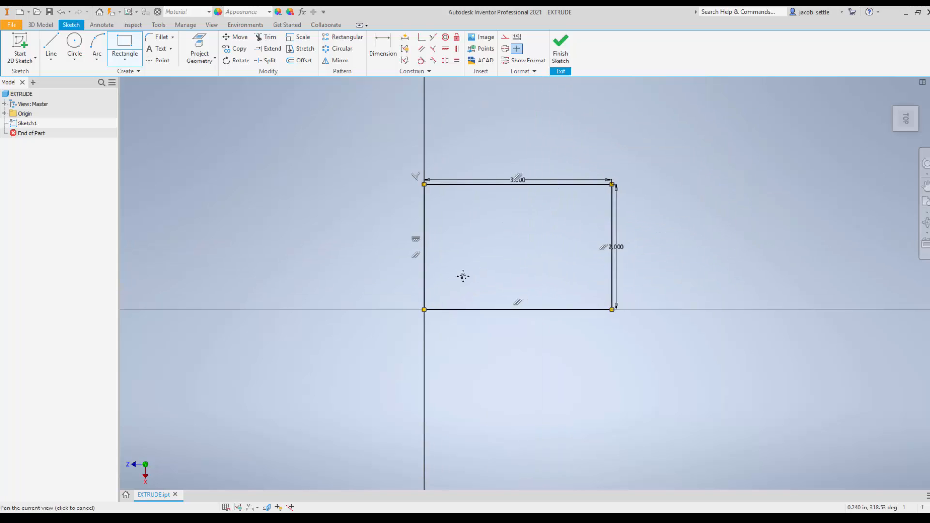
Step: Delete the rectangle's 3 in width dimension and pull its right edge slightly inward
scroll(538, 199, "up", 3)
key("Escape")
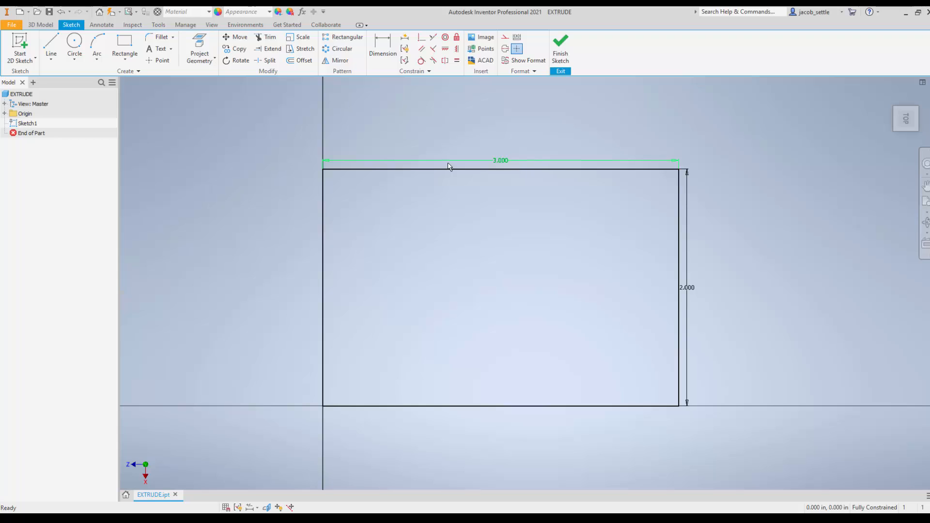
left_click(501, 161)
key("Delete")
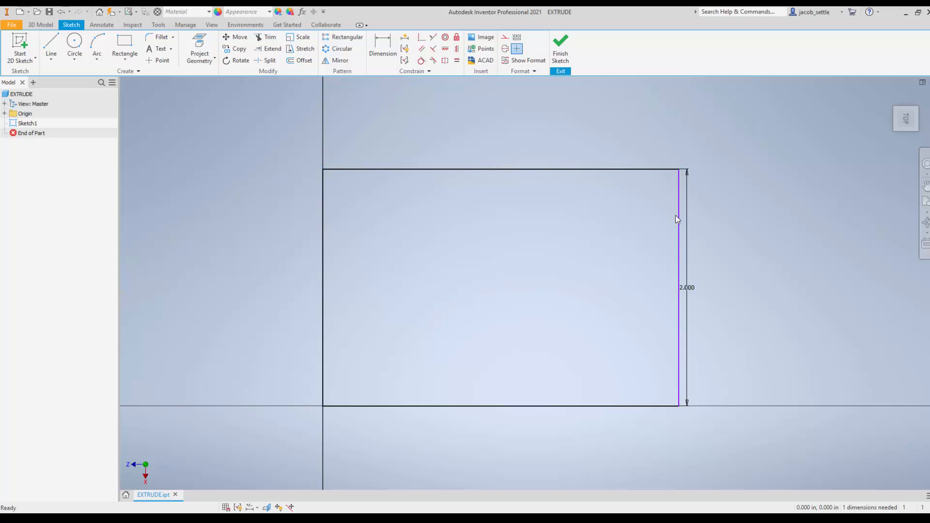
left_click_drag(677, 219, 654, 222)
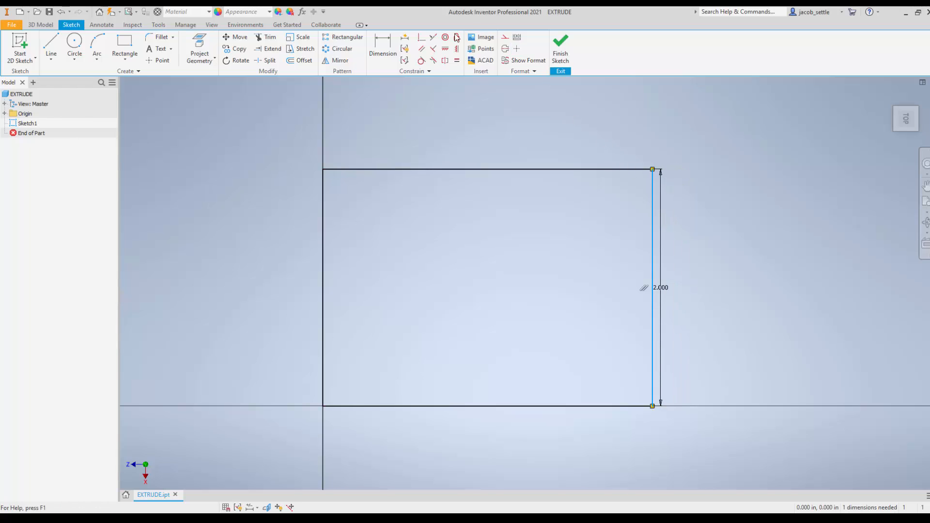
Step: Dimension the top edge of the rectangle at 3 in and finish the sketch
left_click(385, 48)
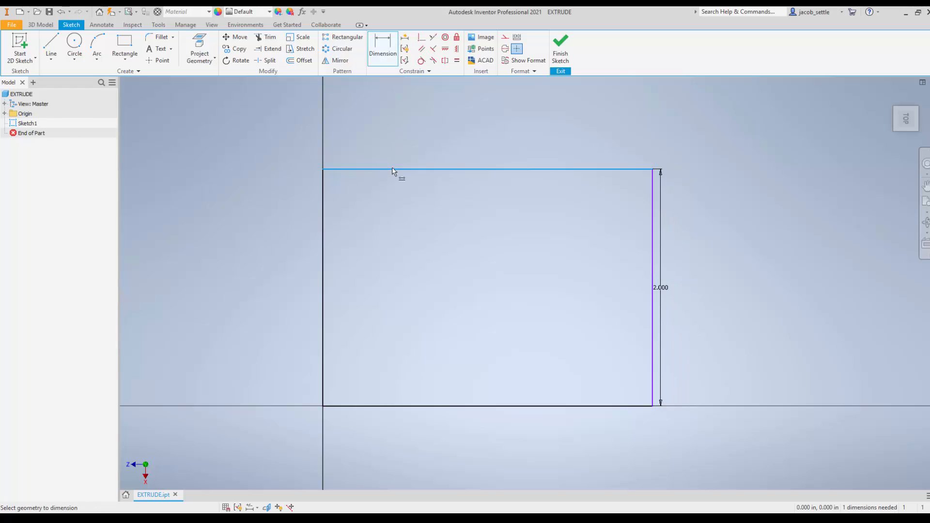
left_click(393, 170)
left_click(393, 142)
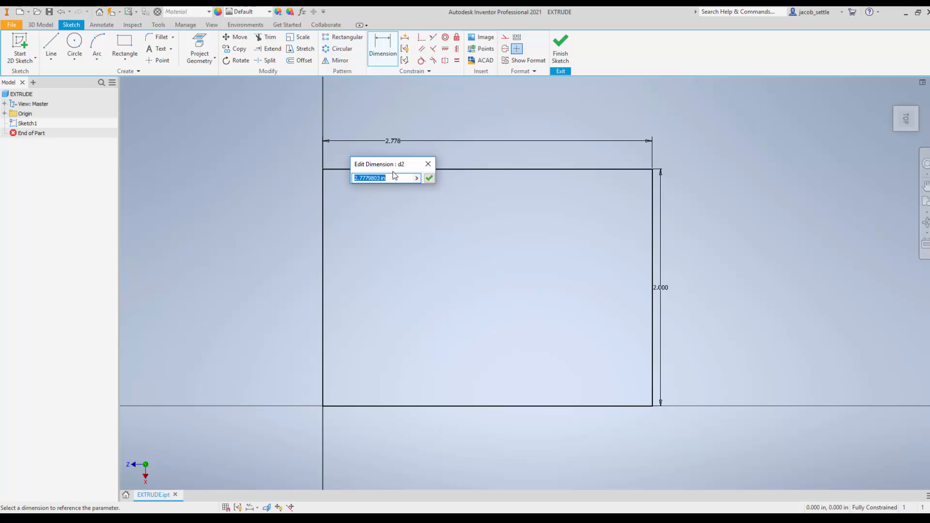
type("3")
key("Return")
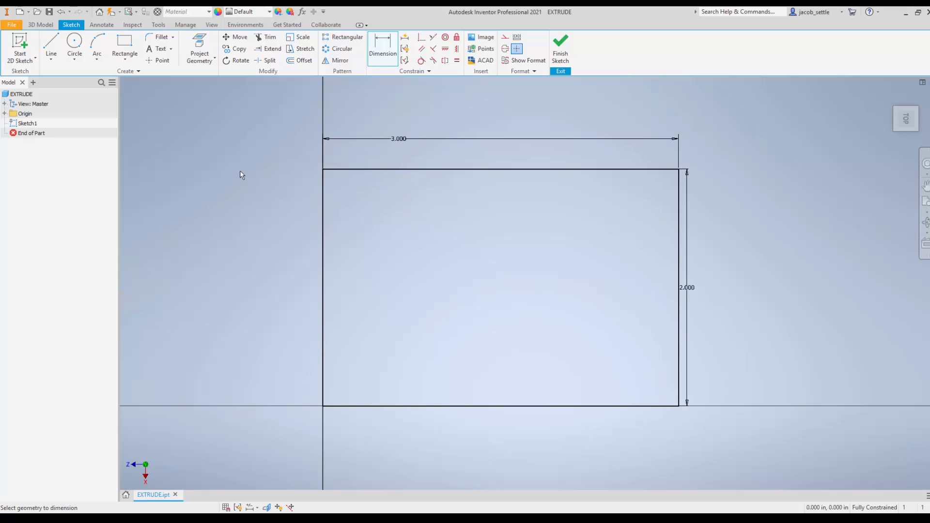
left_click(563, 48)
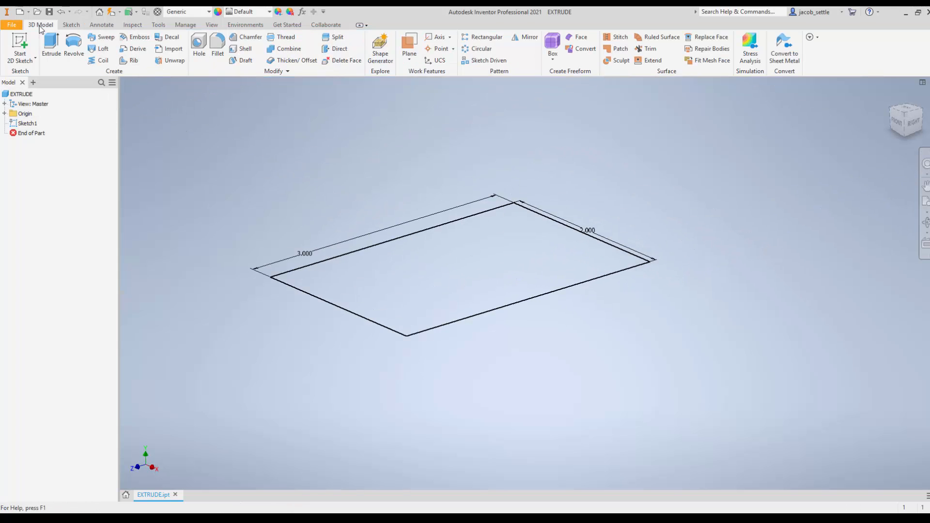
Step: Extrude the rectangle profile upward 1 in to form the solid box
left_click(52, 46)
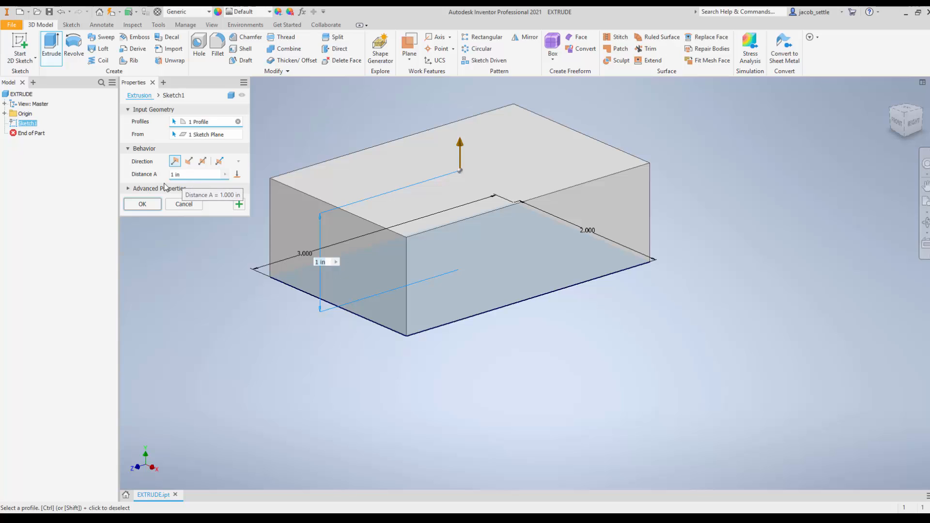
left_click(142, 204)
middle_click_drag(450, 182, 443, 235)
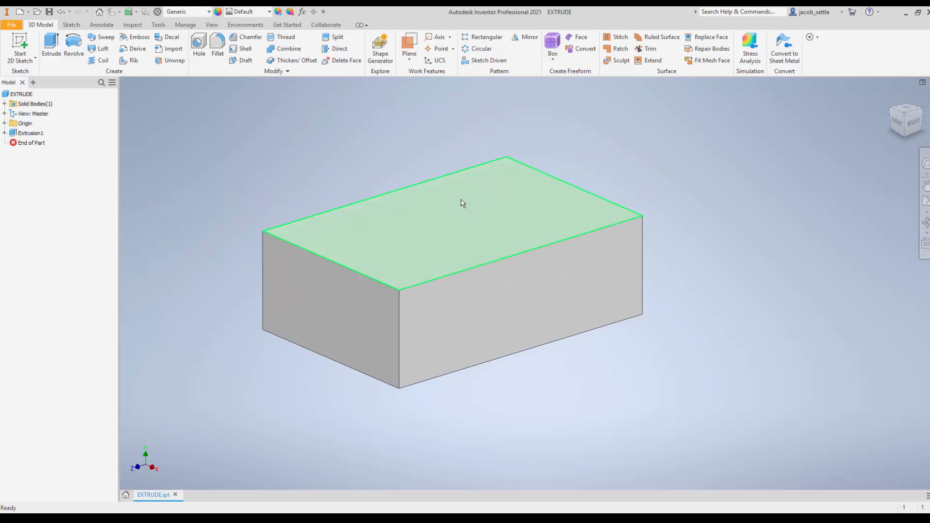
Step: Consult the Extrude drawing in the browser worksheet and sketch a rectangle about 1.02 in wide on the box's top face
left_click(209, 518)
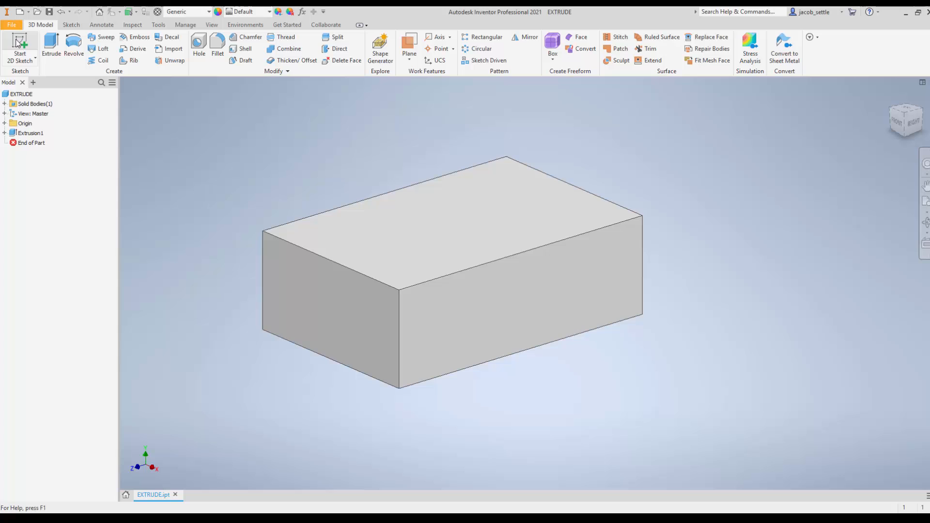
left_click(17, 43)
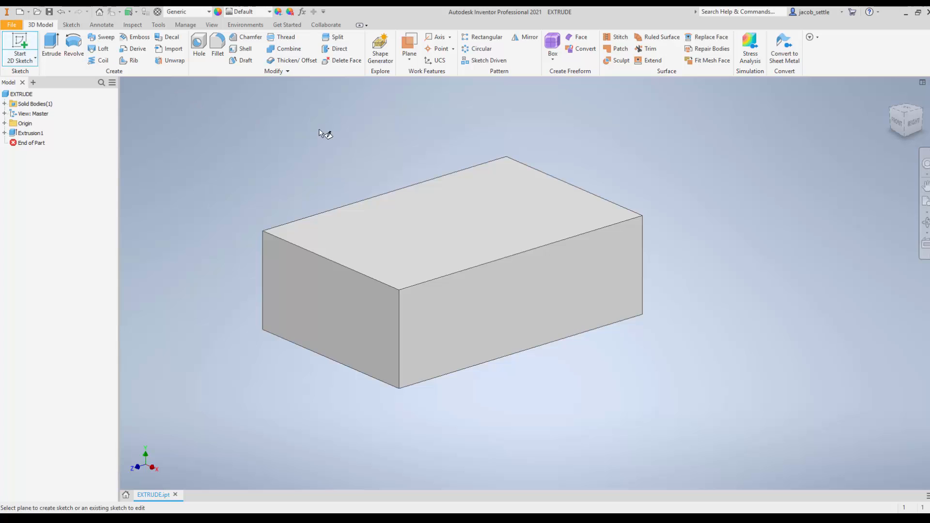
left_click(432, 217)
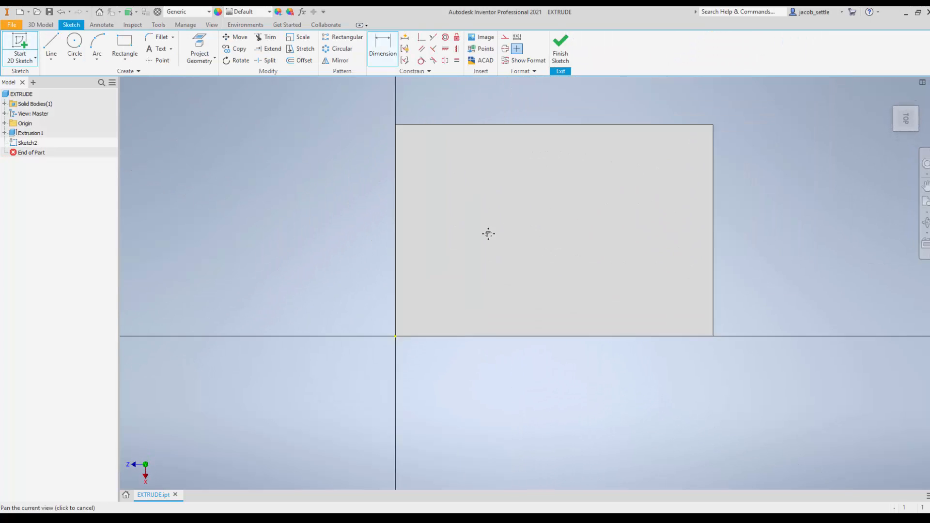
left_click(125, 43)
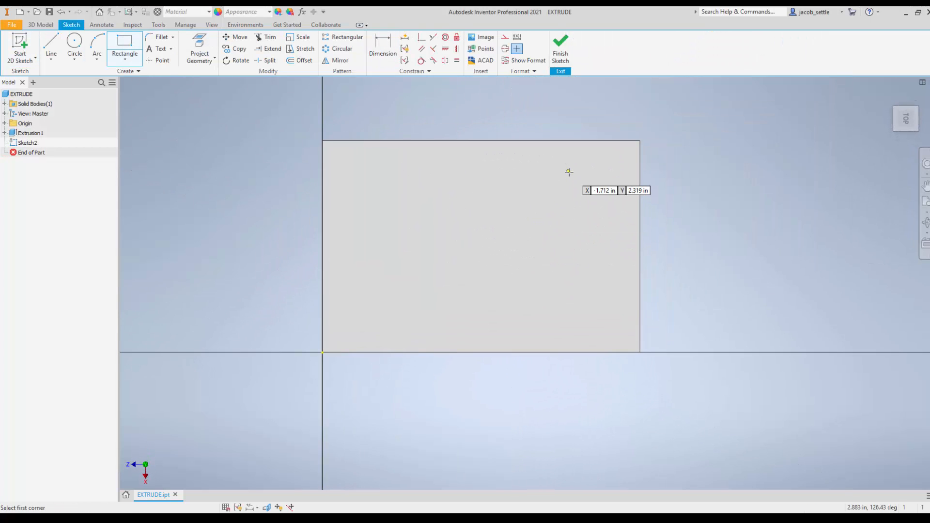
left_click(488, 176)
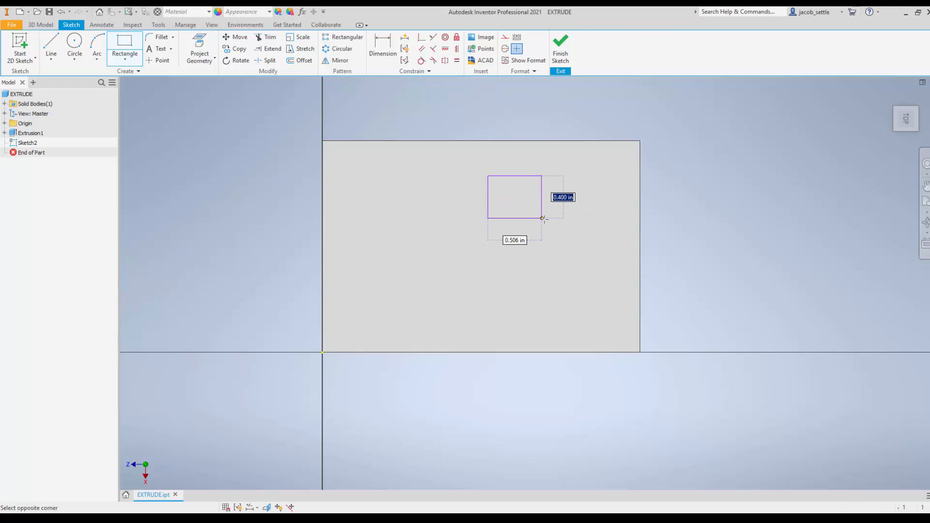
left_click(597, 236)
middle_click_drag(641, 166, 536, 199)
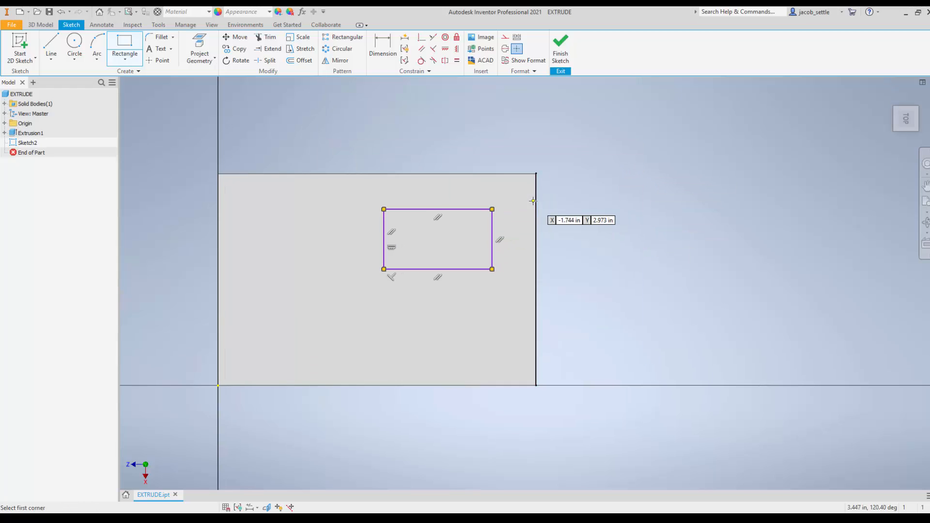
Step: Dimension the pocket rectangle 1 in wide, with its right side 0.5 in from the box's right edge
left_click(383, 46)
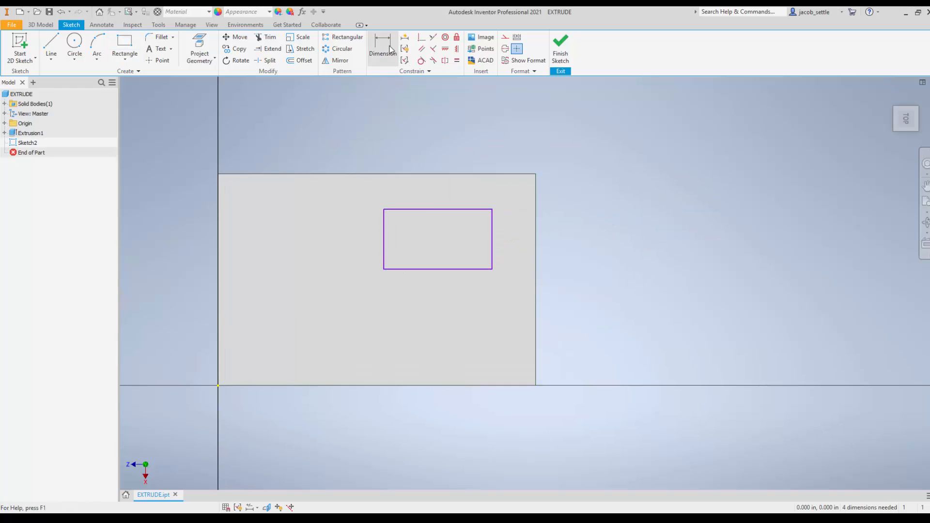
left_click(436, 209)
left_click(432, 134)
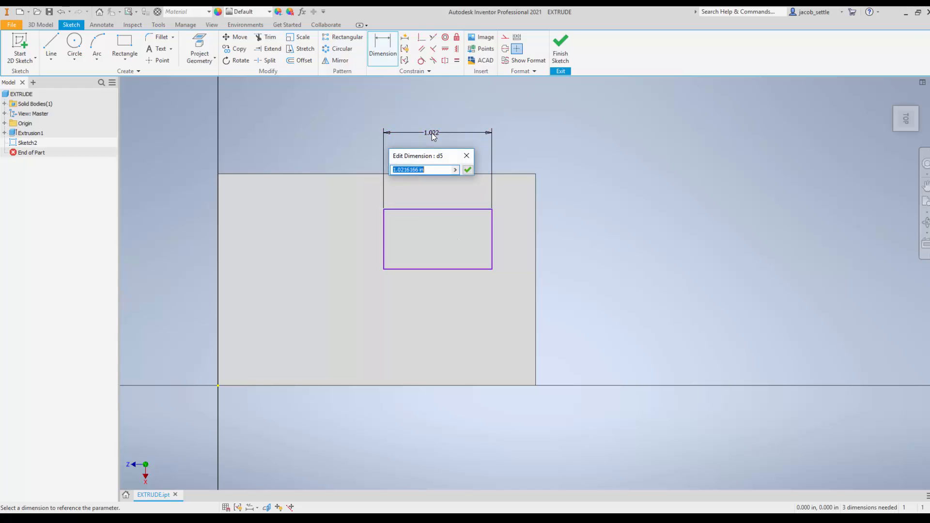
type("1")
key("Return")
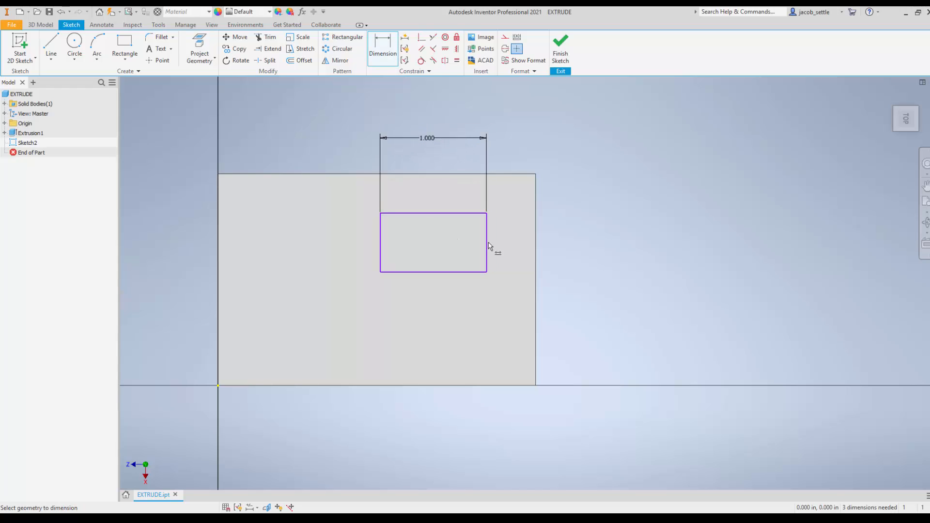
left_click(487, 244)
left_click(536, 237)
left_click(527, 143)
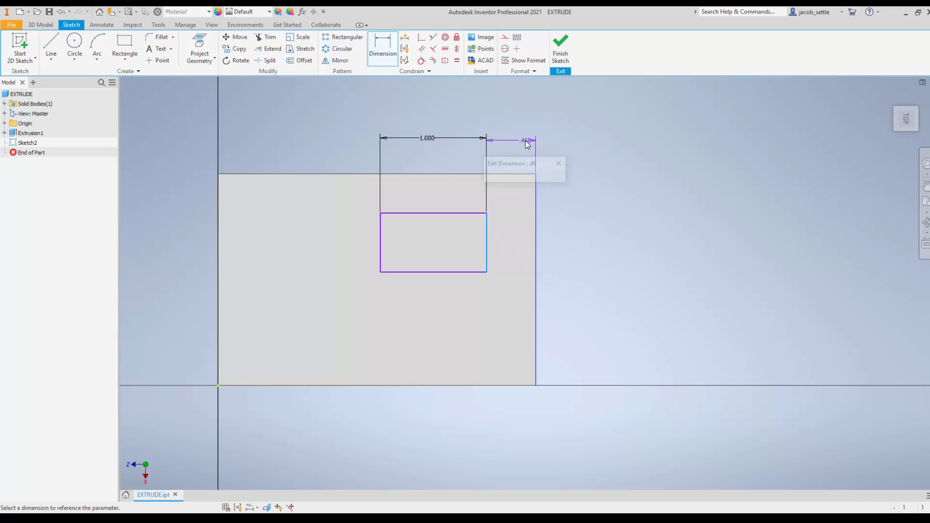
type(".5")
key("Return")
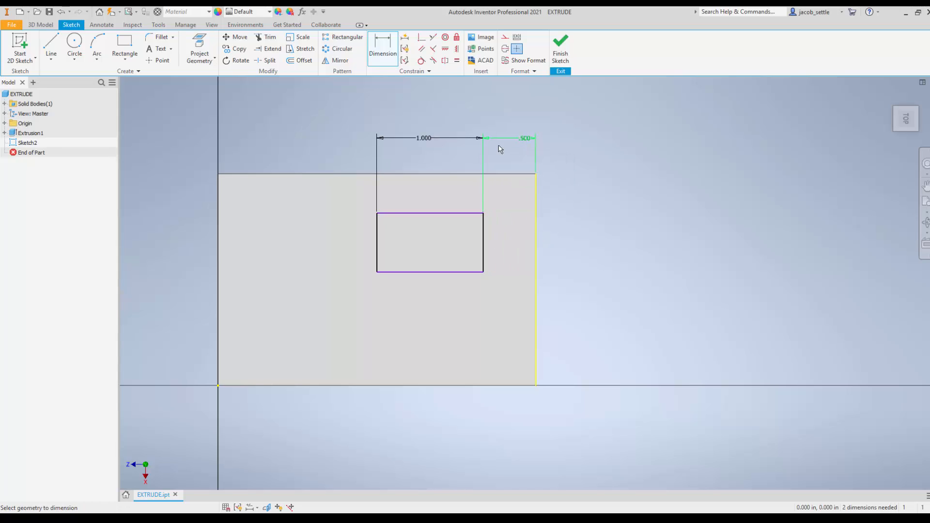
Step: Dimension the pocket rectangle 0.5 in below the box's upper edge and 0.5 in high, and finish the sketch
left_click(510, 174)
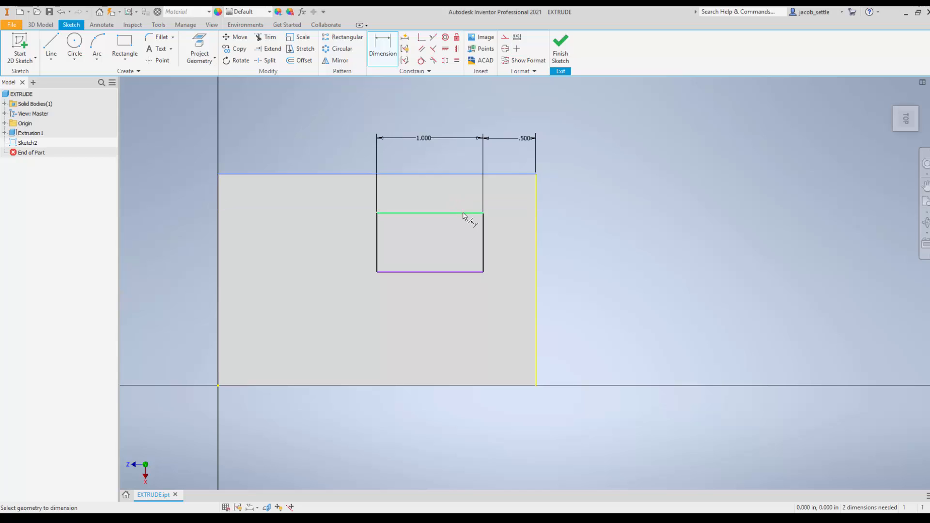
left_click(464, 214)
left_click(565, 189)
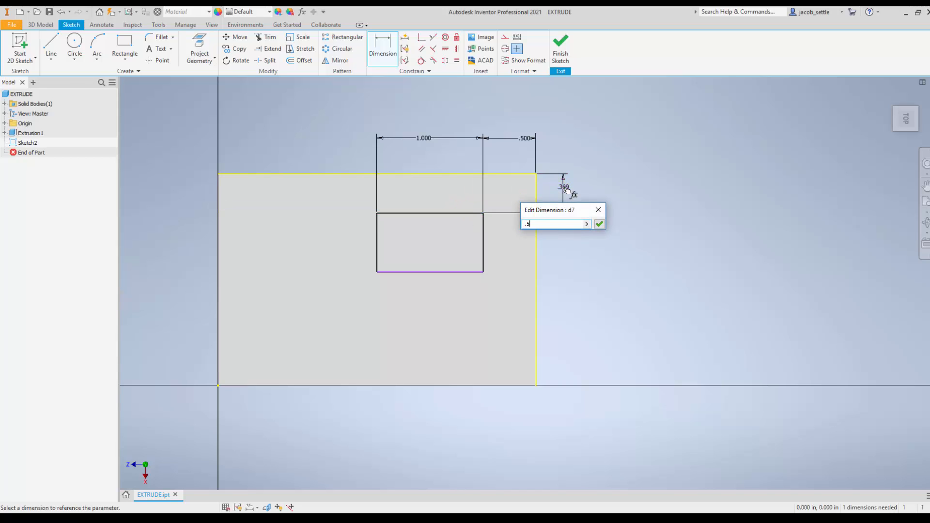
type(".5")
key("Return")
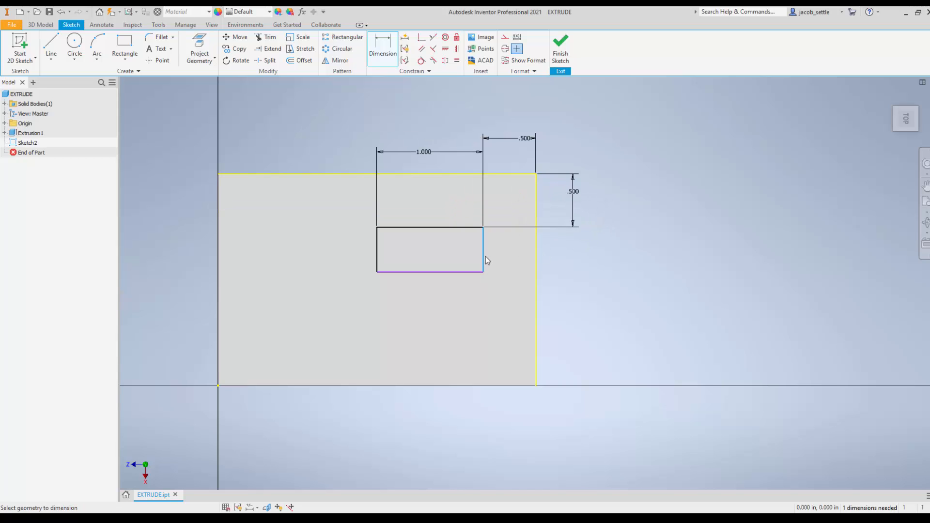
left_click(485, 259)
left_click(586, 261)
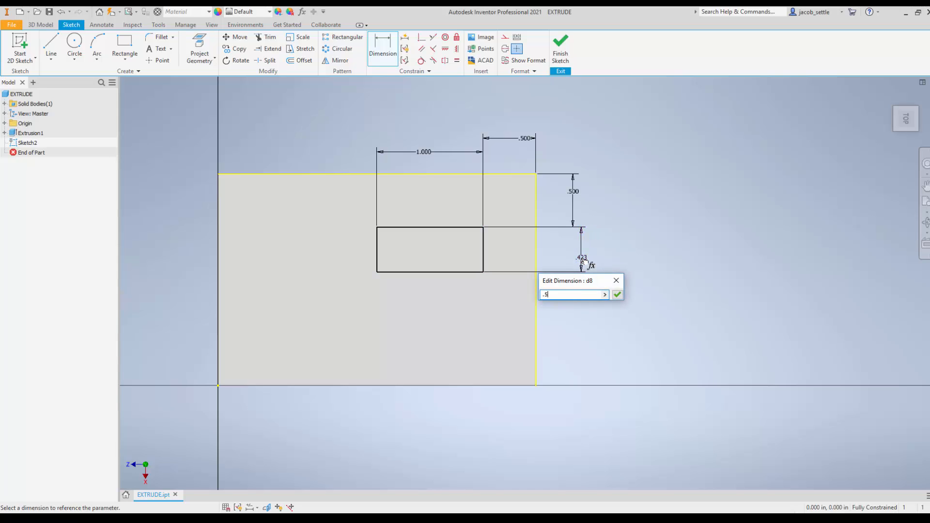
key("Return")
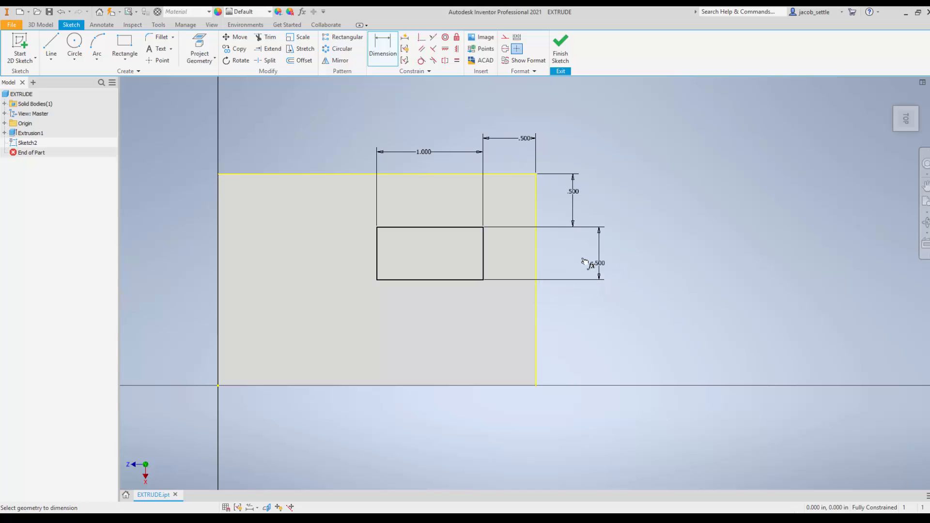
left_click(561, 49)
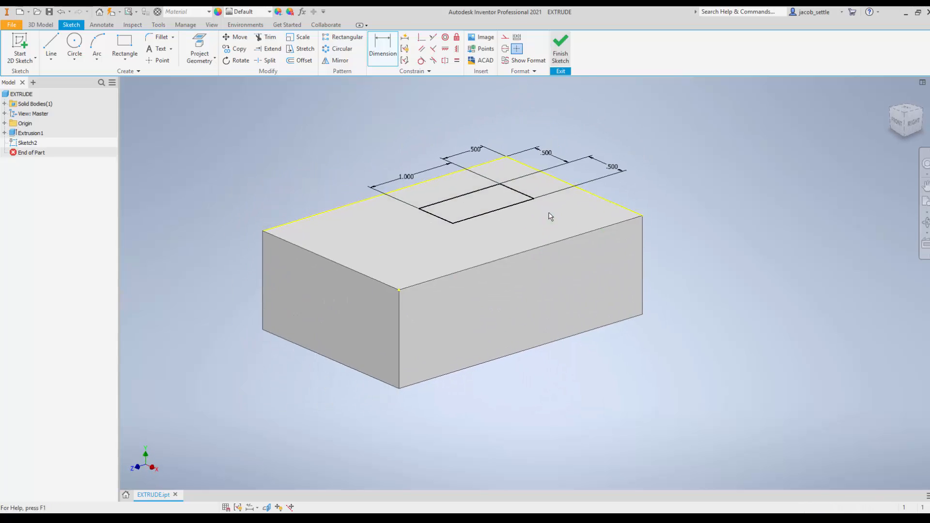
Step: Extrude the pocket rectangle as a cut 0.375 in deep, with the direction flipped down into the box
left_click(52, 43)
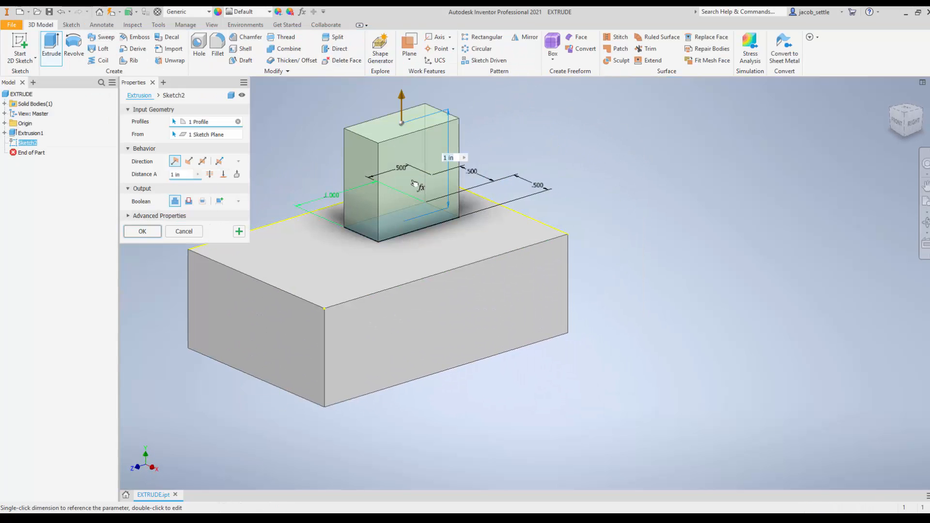
left_click(188, 201)
left_click(175, 201)
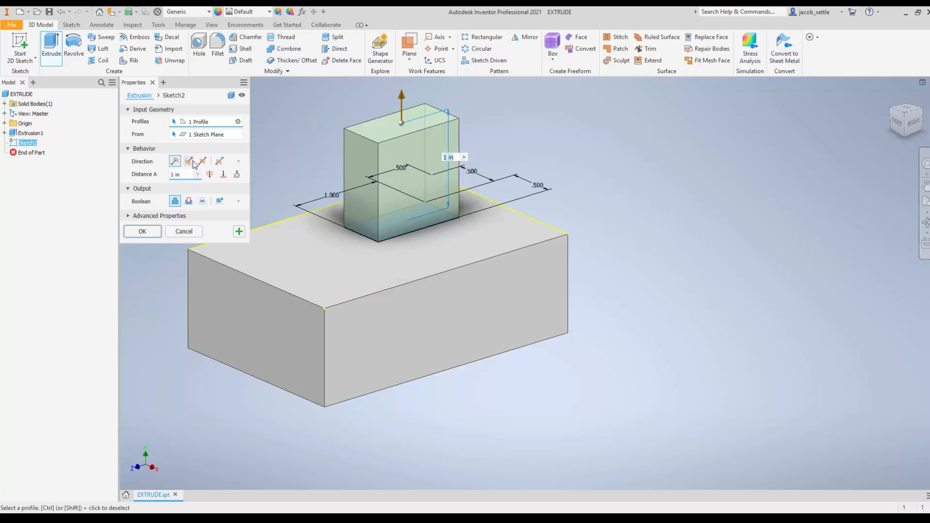
left_click(188, 162)
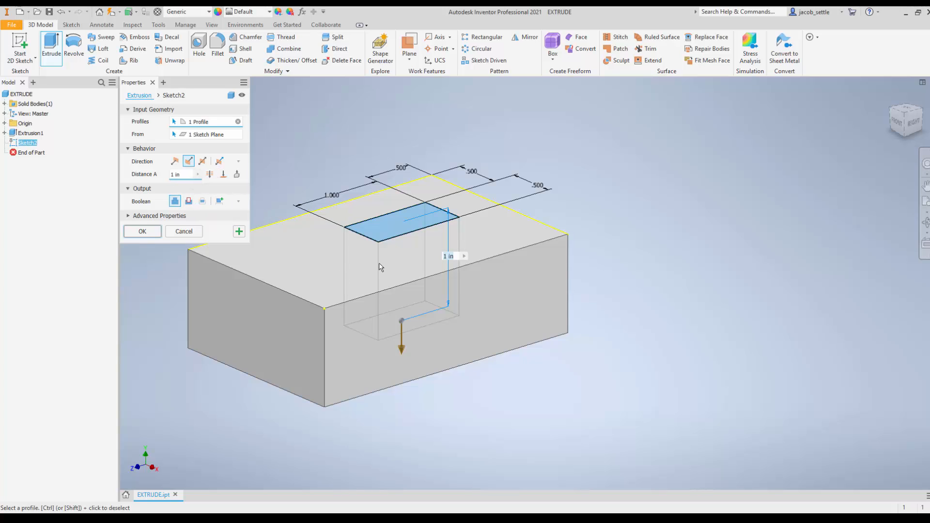
left_click(189, 202)
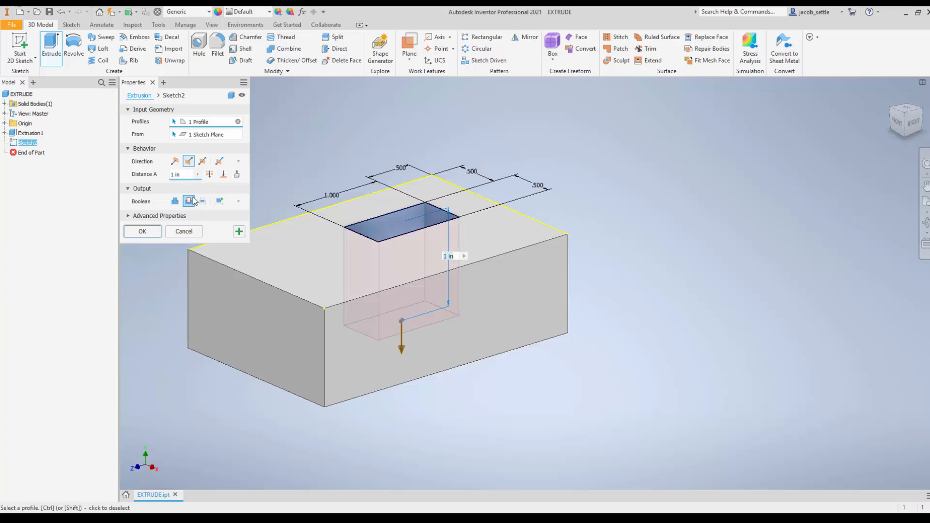
left_click_drag(190, 175, 162, 175)
type(".375")
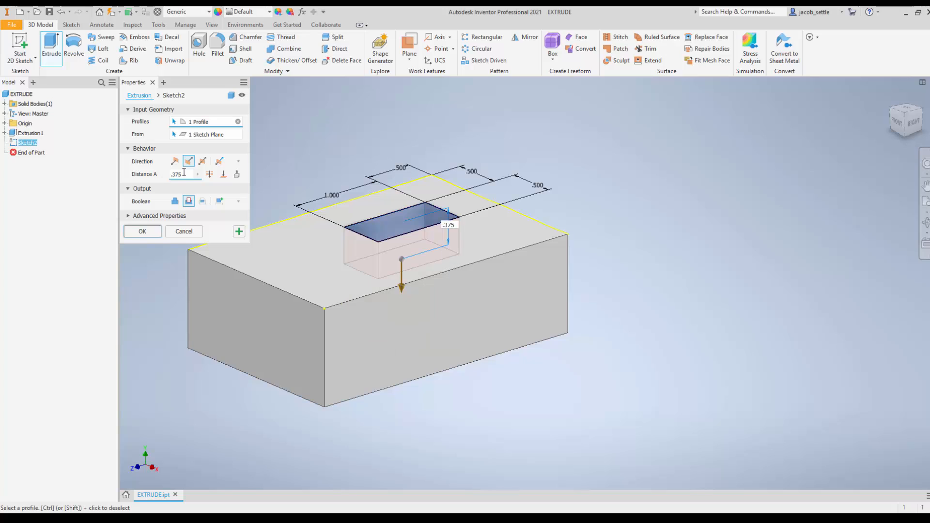
left_click(142, 232)
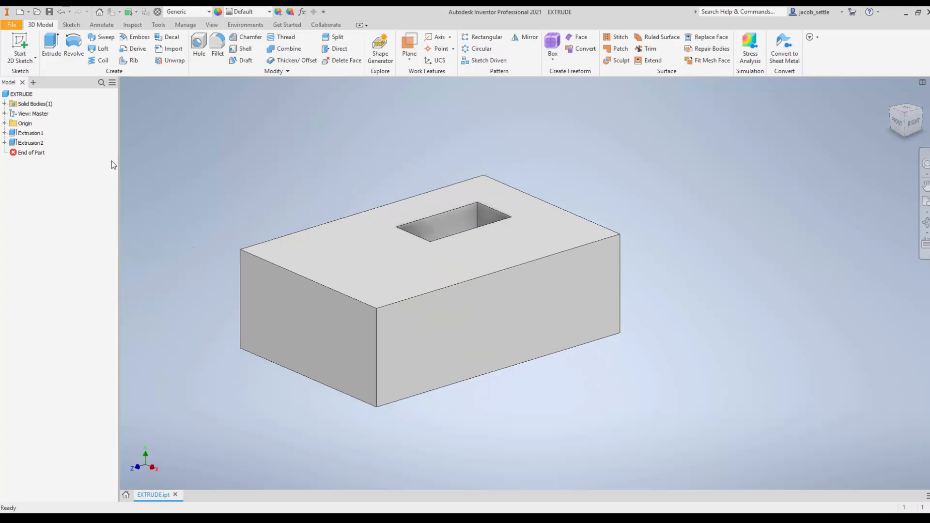
Step: Reopen the pocket extrusion's feature settings to review its direction, depth and cut option, and close them
right_click(12, 143)
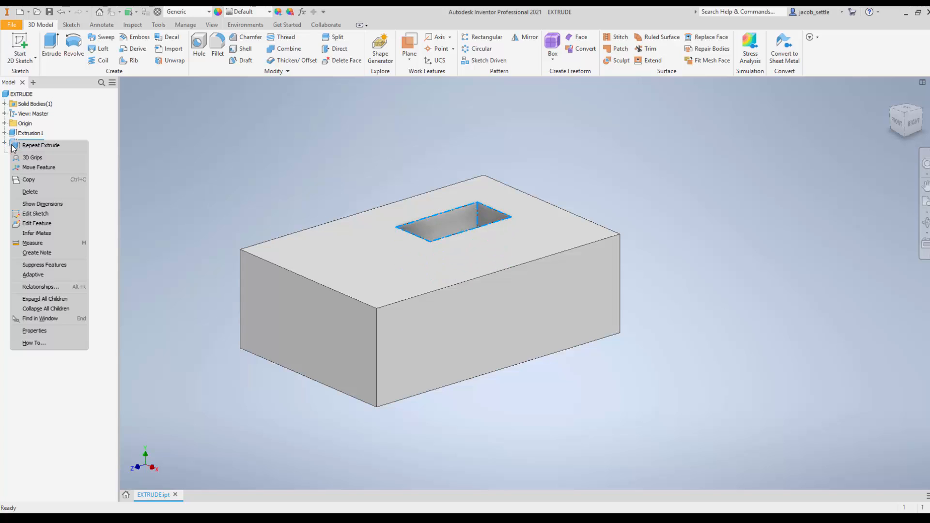
left_click(35, 223)
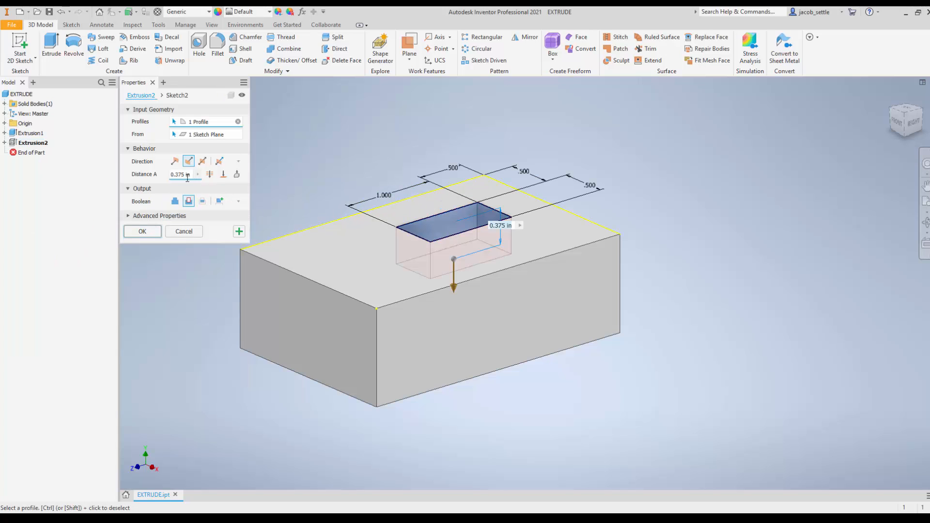
left_click(143, 231)
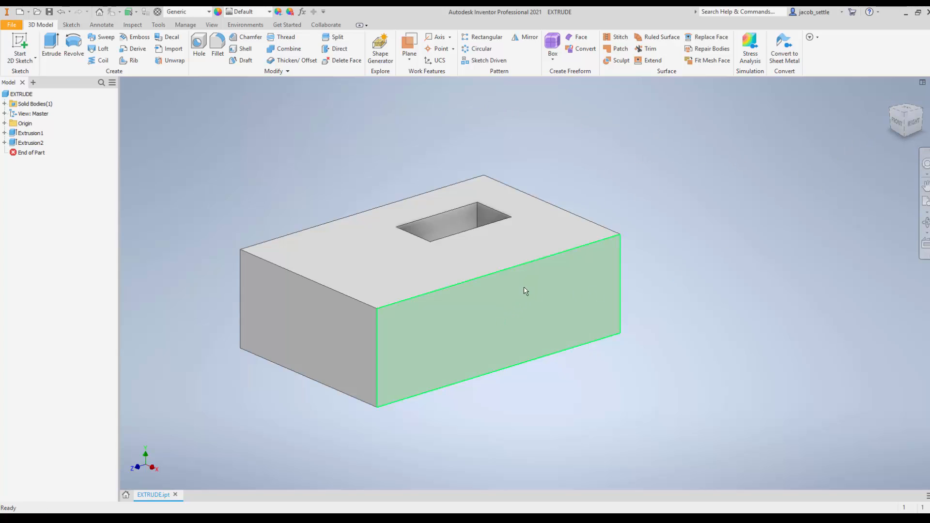
mouse_move(915, 128)
left_mouse_down()
mouse_move(902, 121)
mouse_move(904, 139)
mouse_move(906, 128)
mouse_move(915, 134)
left_mouse_up()
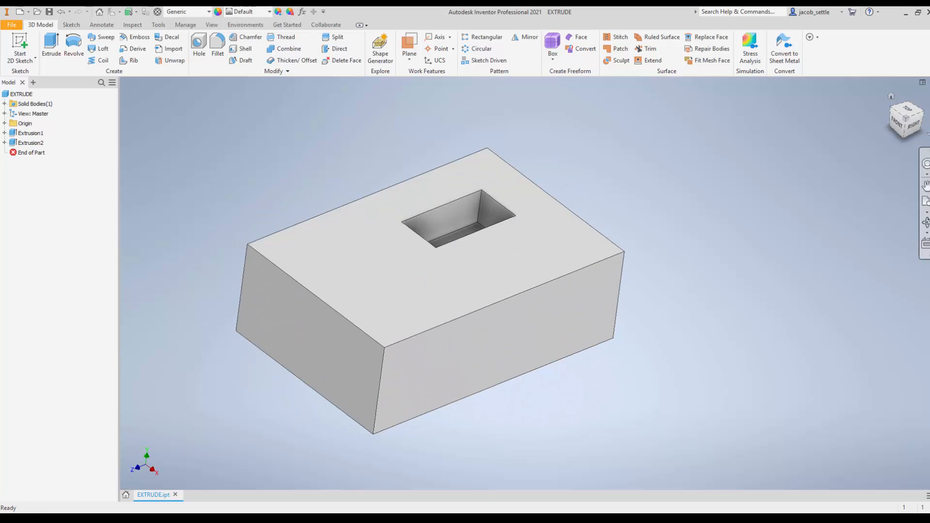
Step: Redefine the box's current Right view as the Front view and save the part
left_click(914, 128)
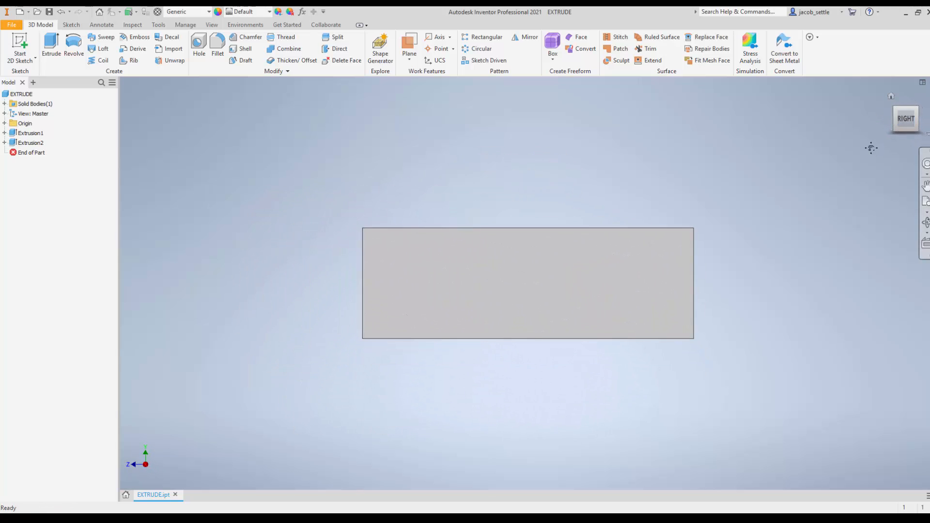
right_click(906, 120)
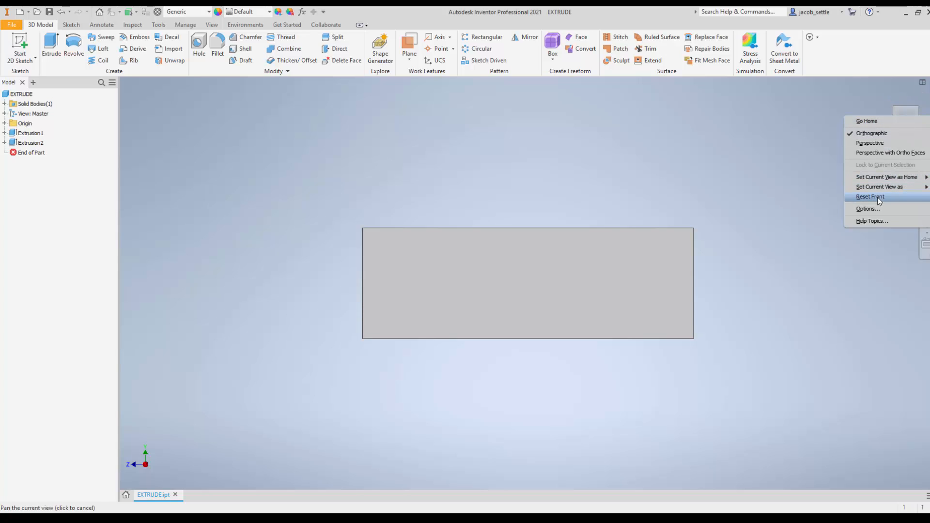
mouse_move(878, 189)
left_click(824, 193)
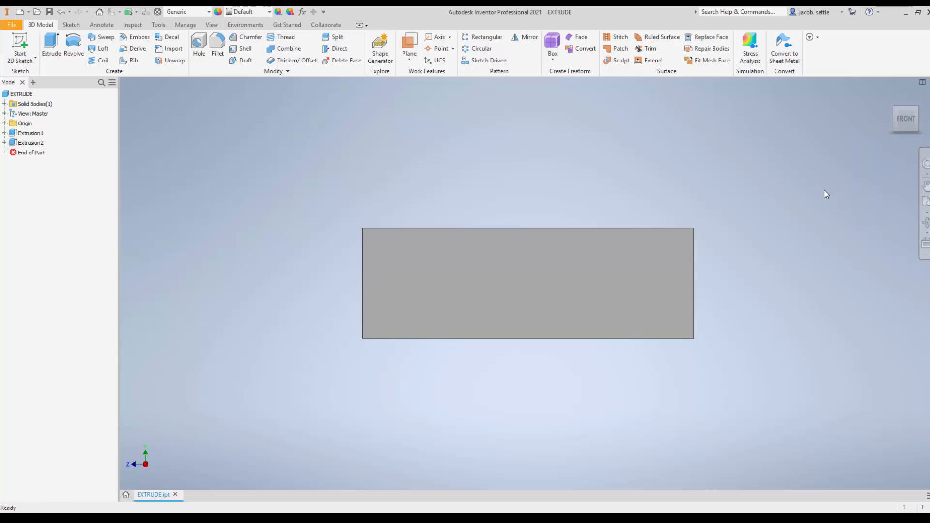
left_click(49, 13)
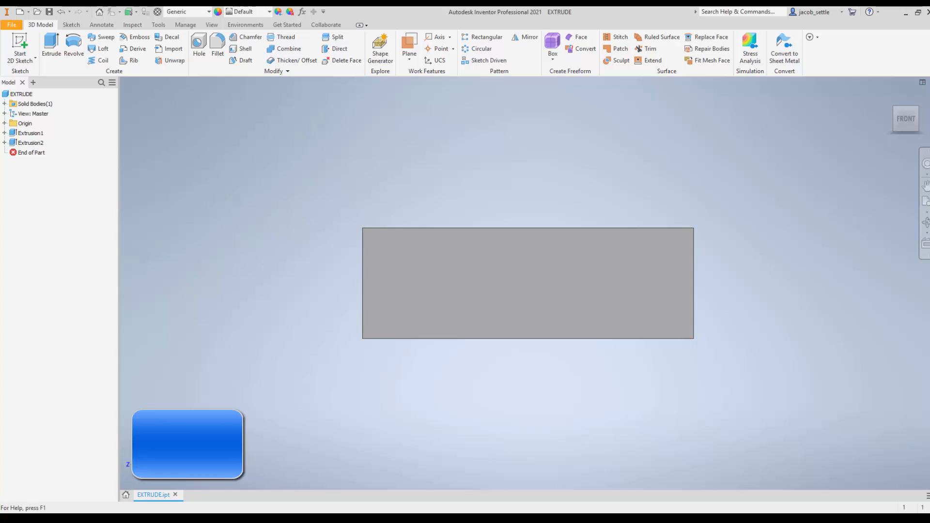
Step: Switch to the browser, download INVENTOR BASICS TITLE BLOCK.idw from the 3.1 Solid Modeling Basics materials, and open it in Inventor
key("alt+Tab")
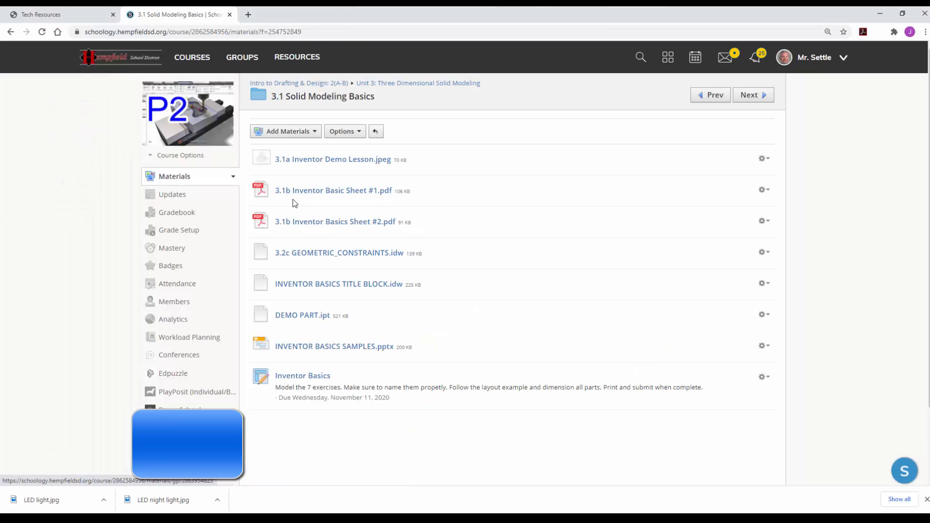
left_click(323, 289)
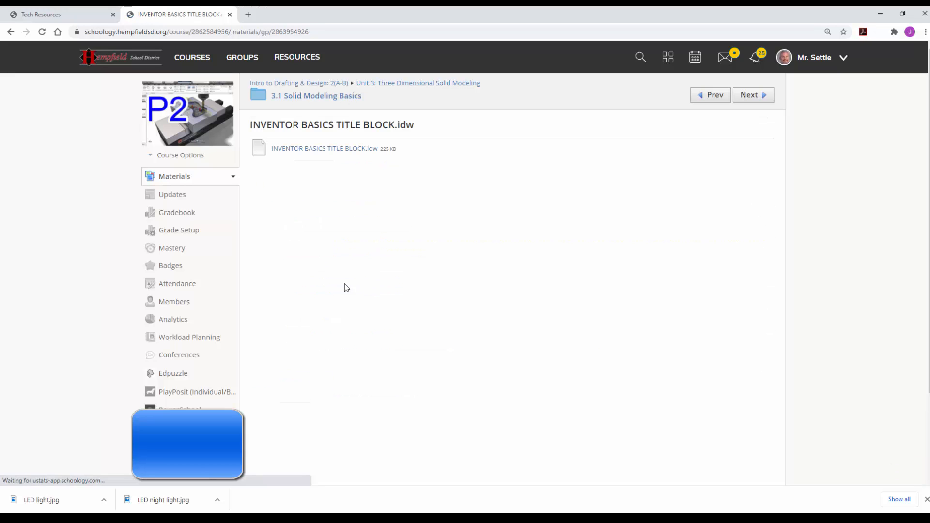
left_click(321, 149)
left_click(54, 501)
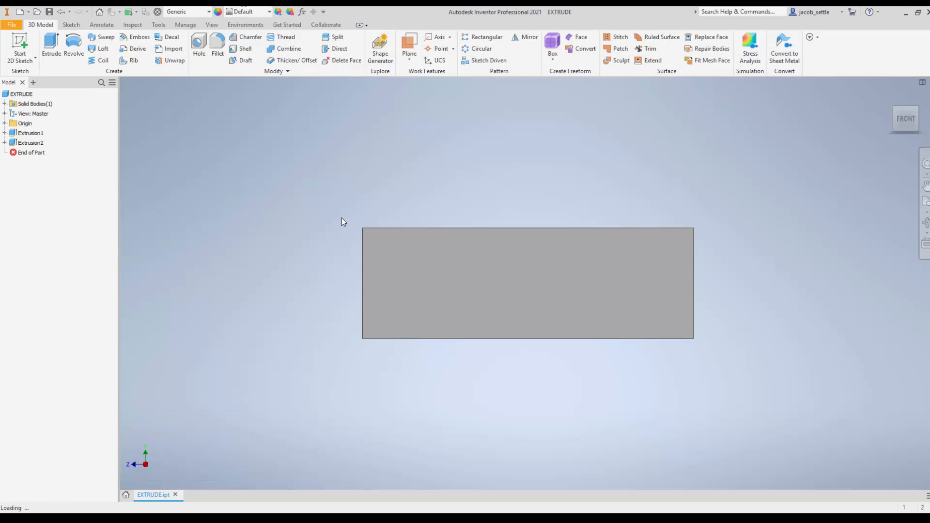
Step: Look over the title block drawing's EXTRUDE, REVOLVE and COIL sheets and return to the EXTRUDE sheet
scroll(479, 209, "up", 3)
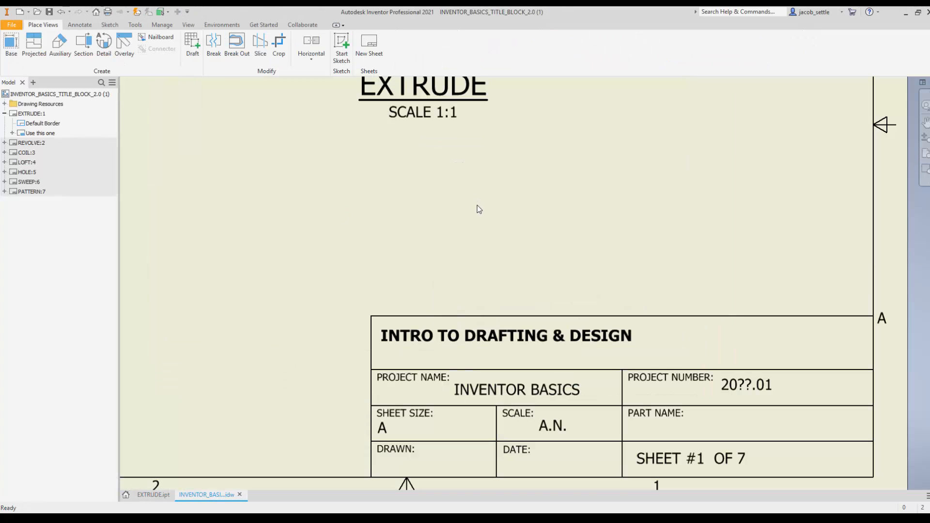
scroll(464, 210, "down", 3)
middle_click_drag(407, 222, 485, 284)
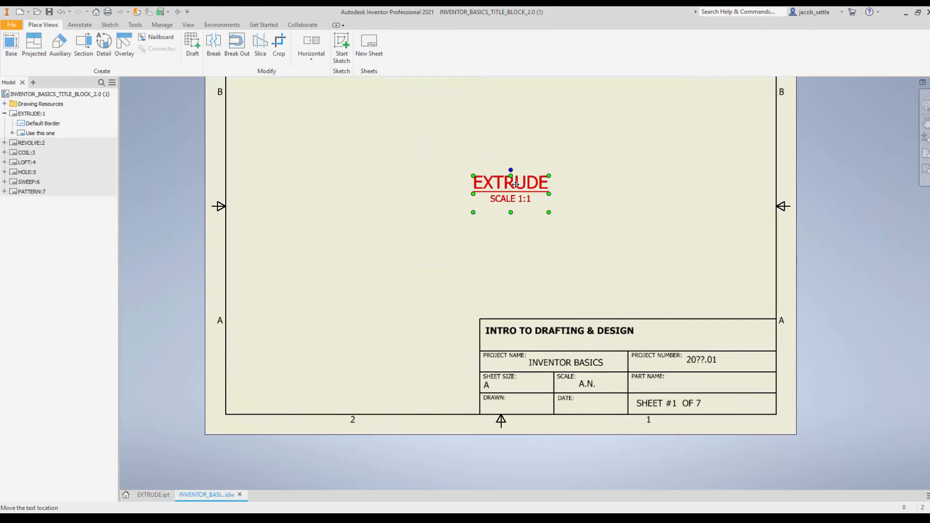
double_click(14, 144)
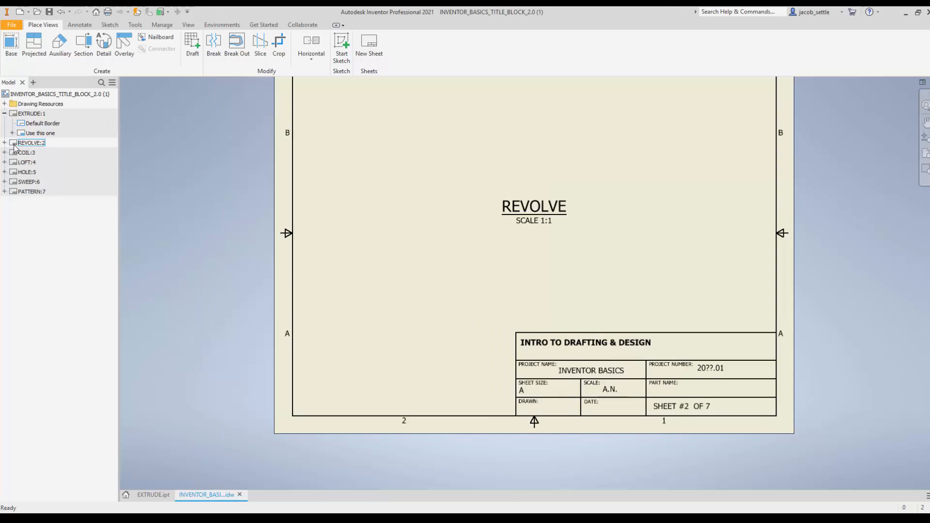
double_click(13, 154)
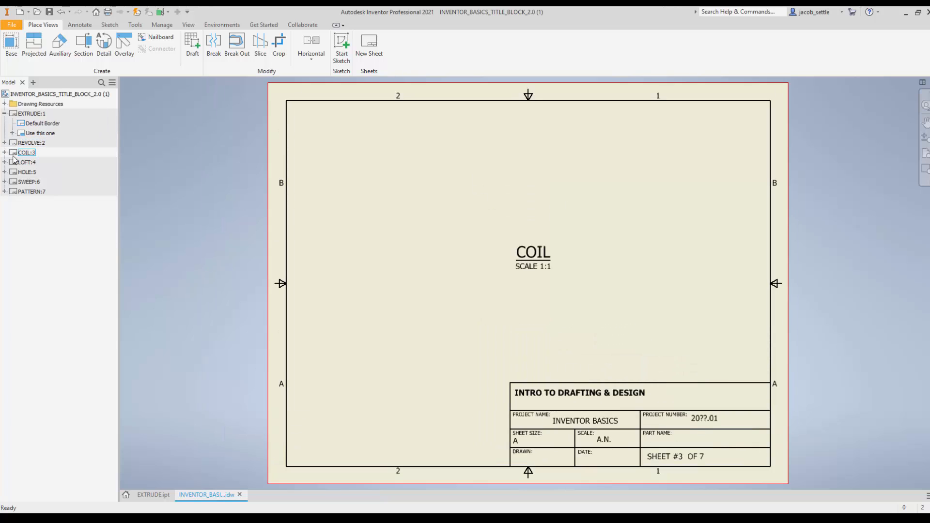
double_click(19, 114)
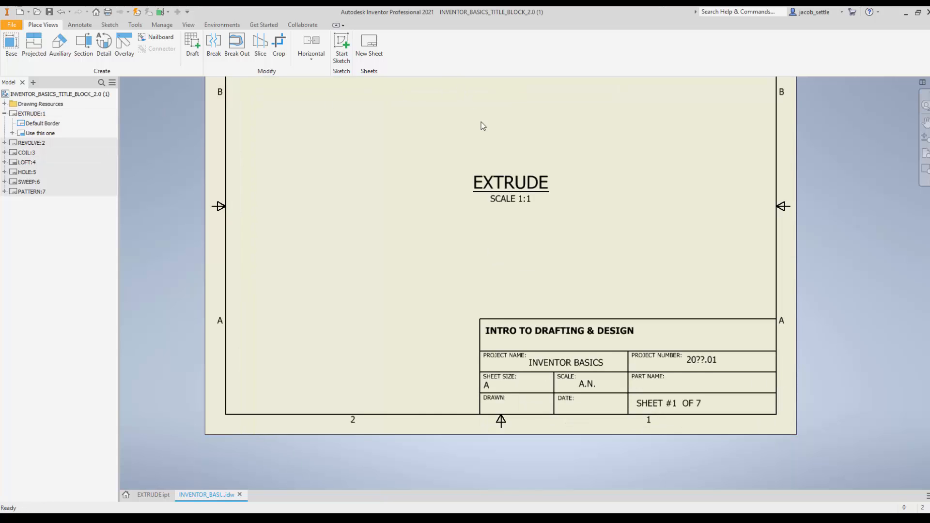
middle_click_drag(483, 138, 490, 180)
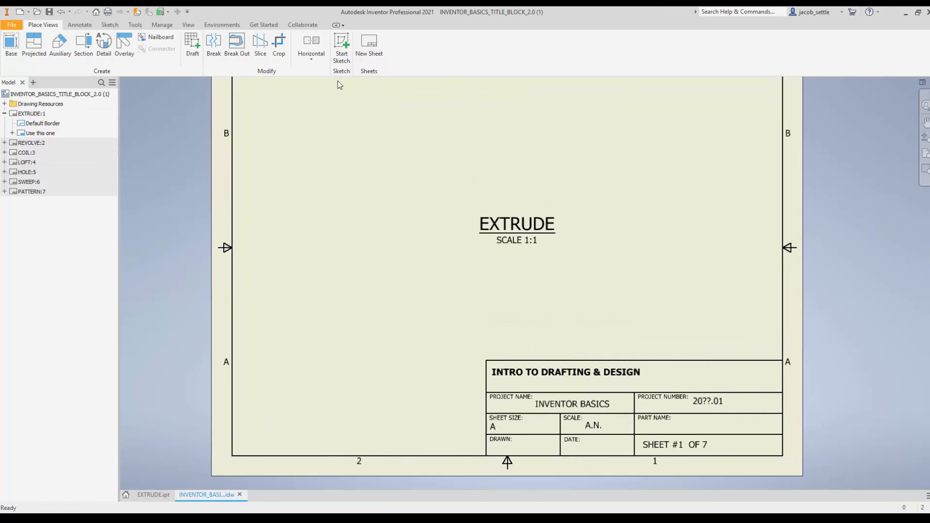
Step: Start saving a copy of the drawing in the Inventor Basics 2020 folder, under Intro to Drafting and Unit 8- Solid Modeling on OneDrive
left_click(10, 25)
left_click(25, 129)
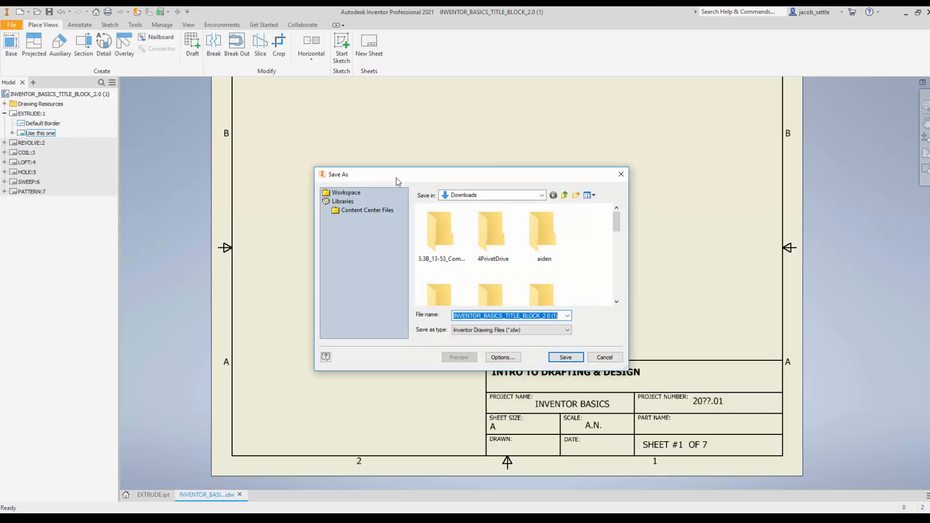
left_click(508, 197)
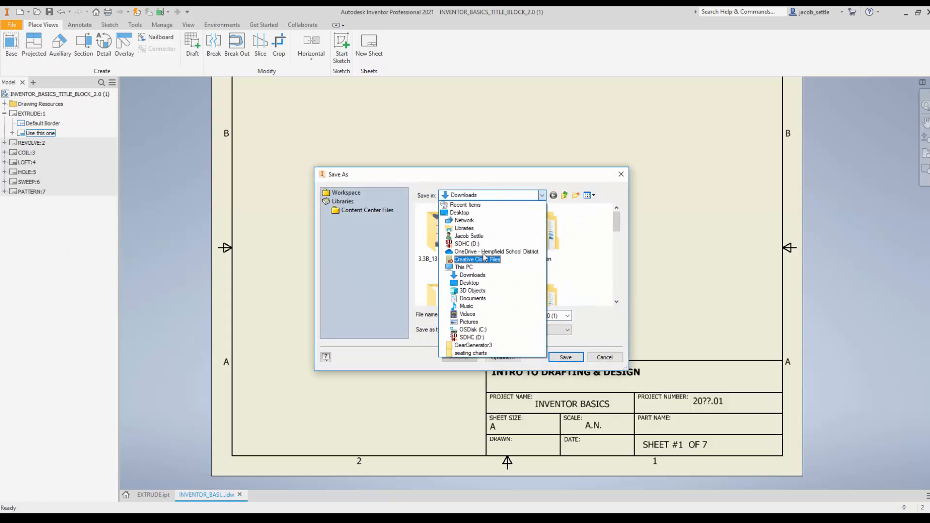
left_click(483, 252)
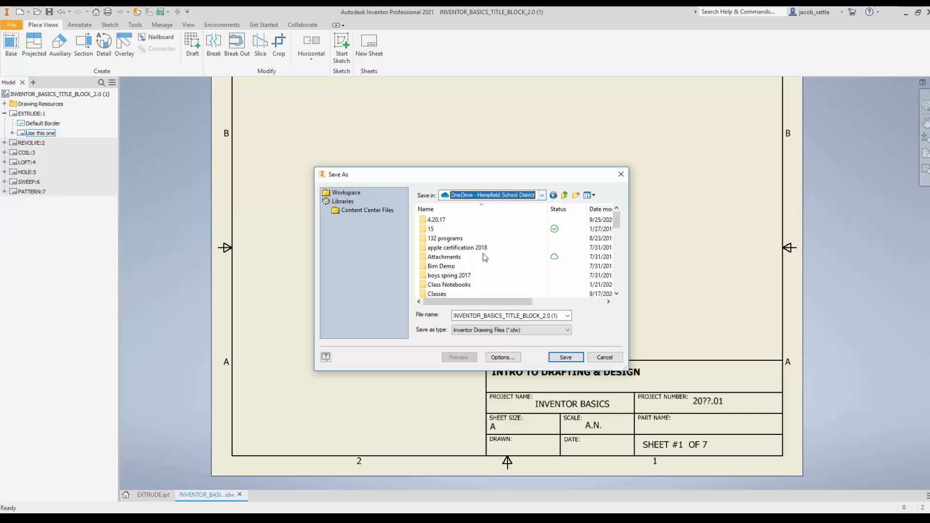
double_click(446, 295)
double_click(455, 294)
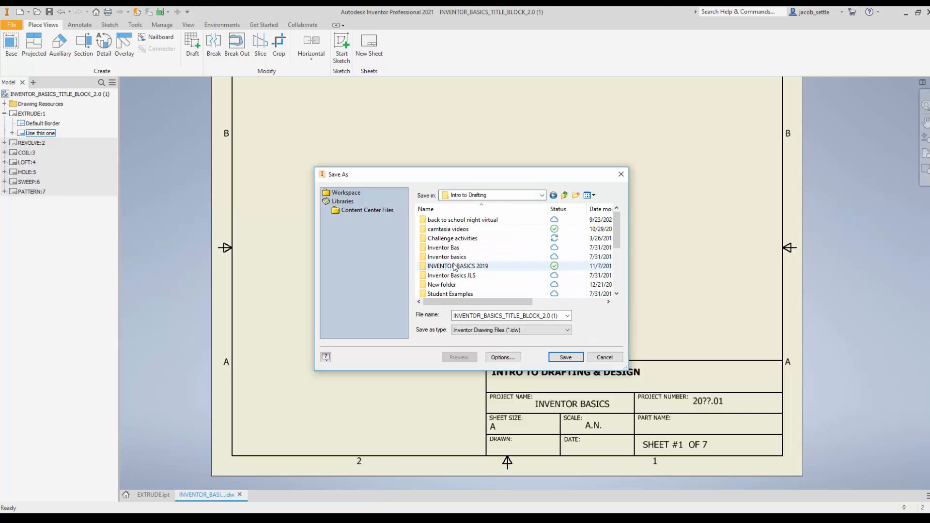
scroll(456, 267, "down", 4)
double_click(456, 290)
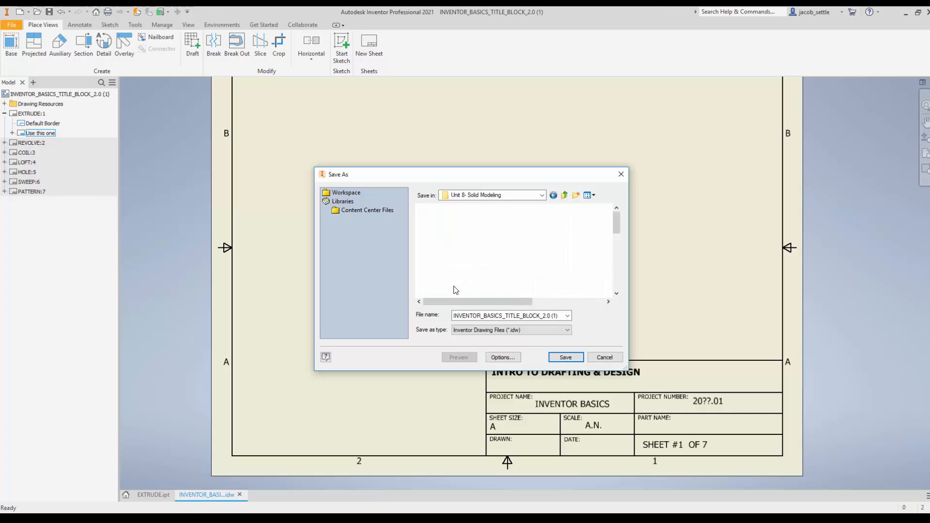
scroll(463, 278, "down", 3)
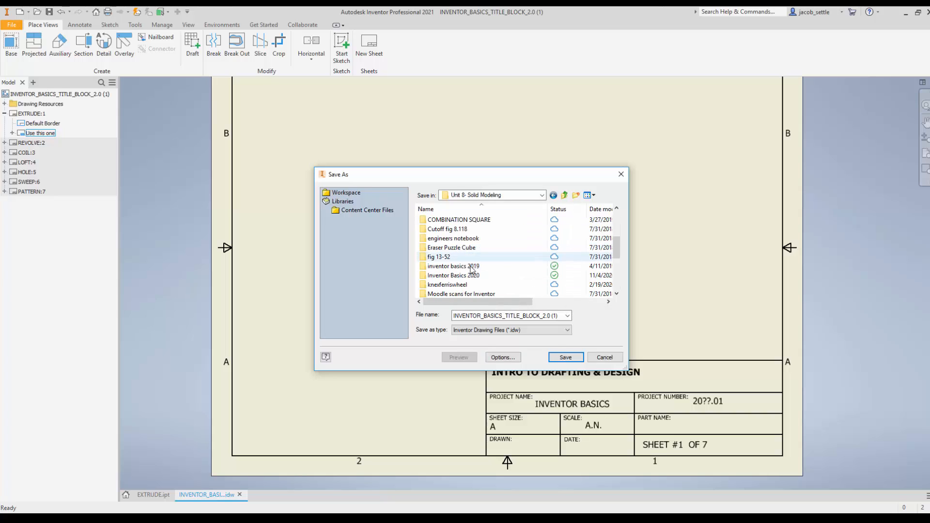
double_click(469, 277)
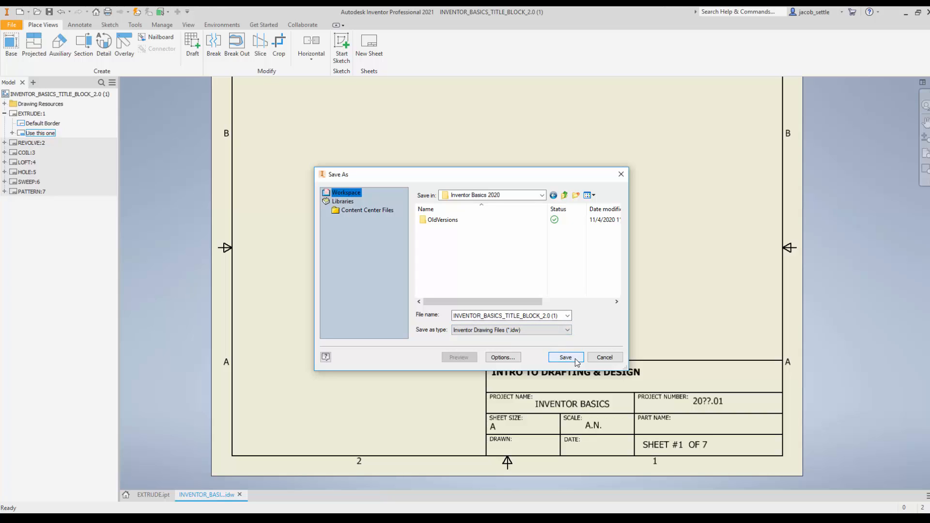
Step: Replace the file name's 2.0 (1) ending with the student's last name, save the drawing, and check the project folder's files
left_click(559, 316)
left_click(559, 316)
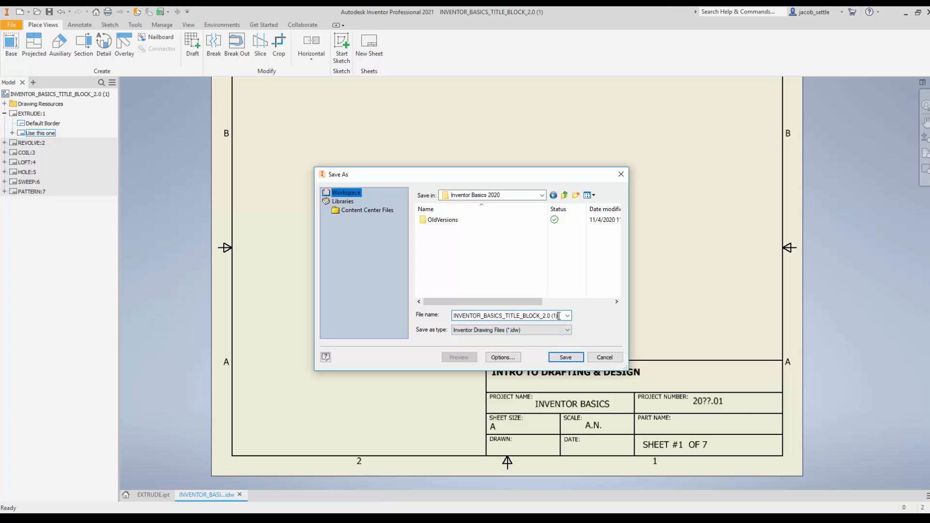
key("BackSpace")
key("BackSpace")
key("BackSpace")
key("BackSpace")
key("BackSpace")
key("BackSpace")
key("BackSpace")
type("SETTLE")
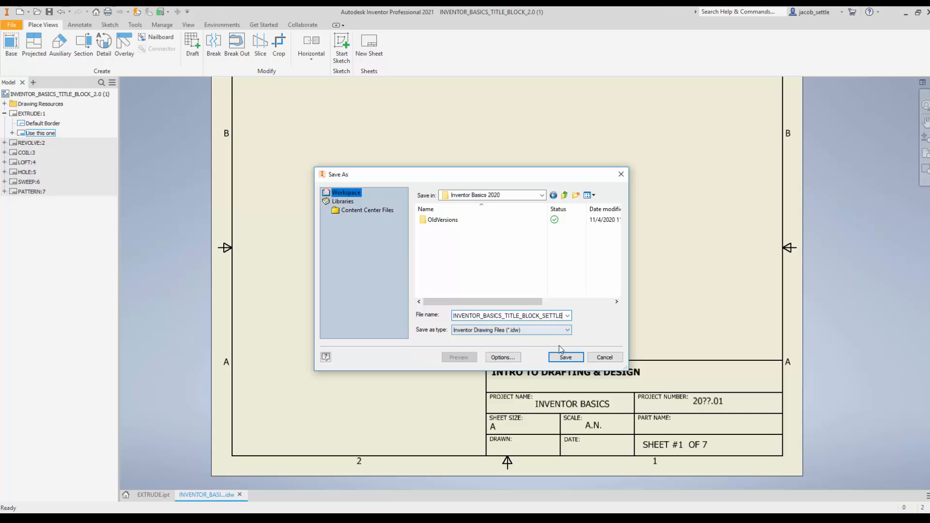
left_click(565, 358)
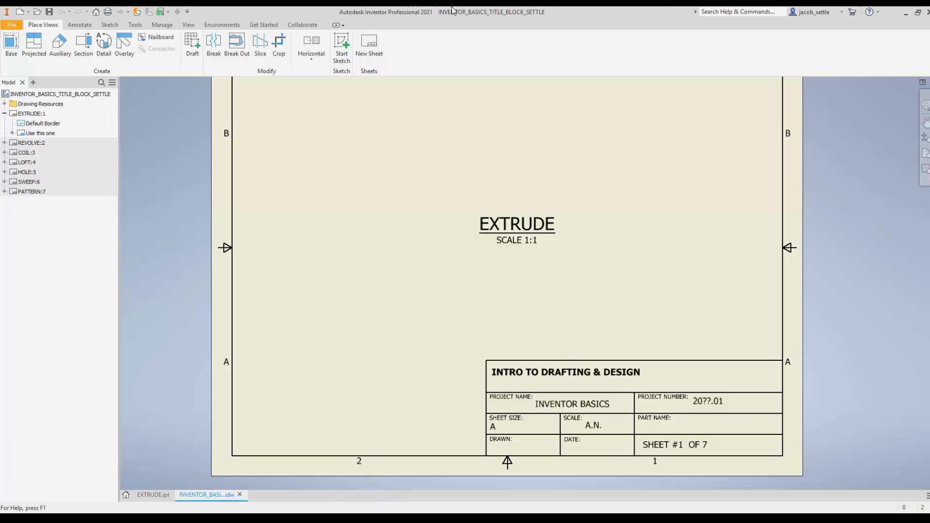
left_click(37, 11)
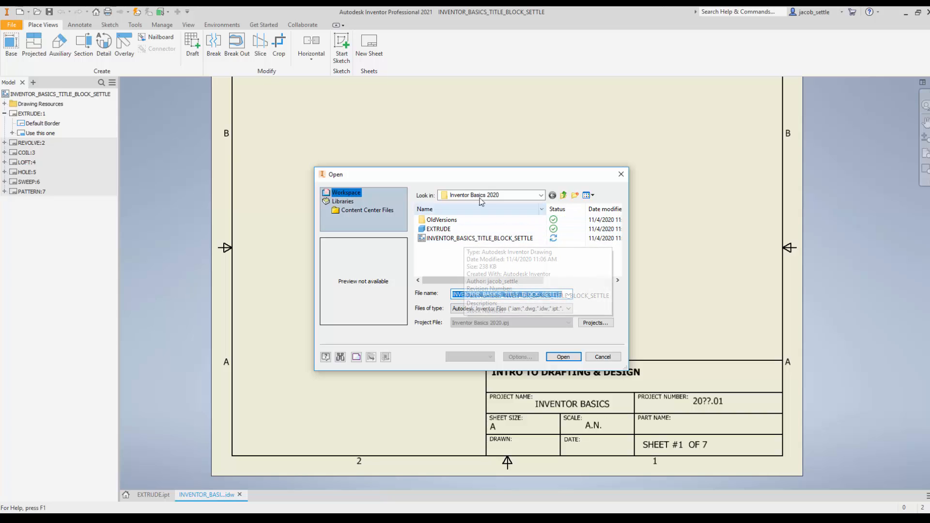
left_click(622, 176)
Step: Begin a 1:1 base view on the EXTRUDE sheet, using the EXTRUDE part file from the Inventor Basics 2020 folder
scroll(343, 274, "up", 3)
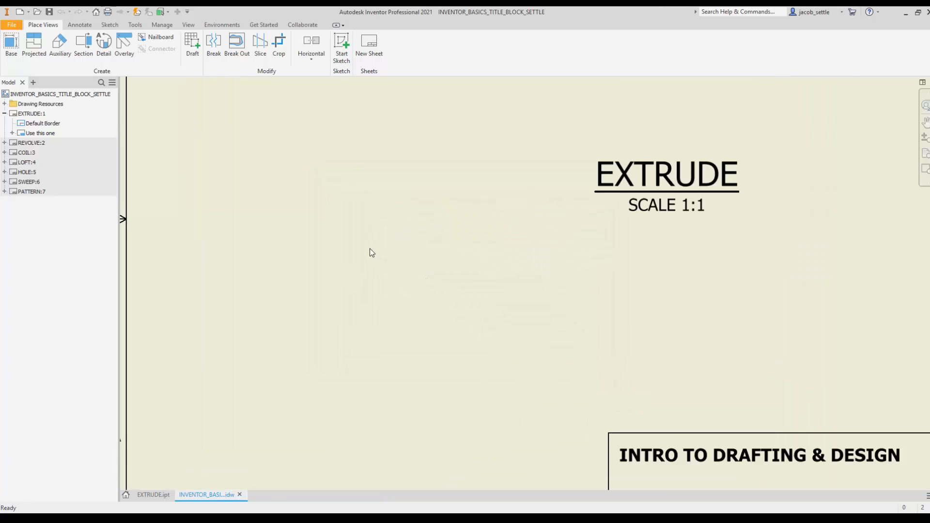
scroll(390, 271, "down", 5)
middle_click_drag(400, 269, 398, 287)
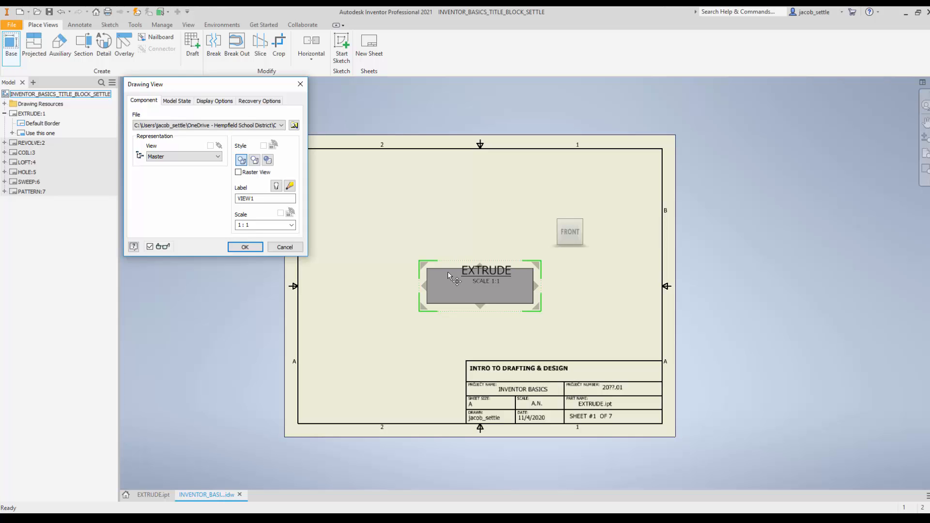
left_click(294, 126)
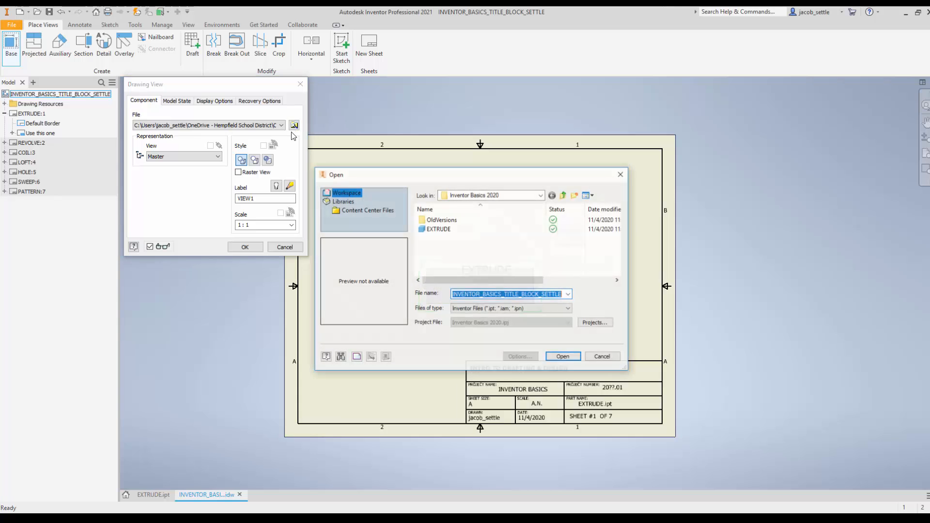
left_click(433, 230)
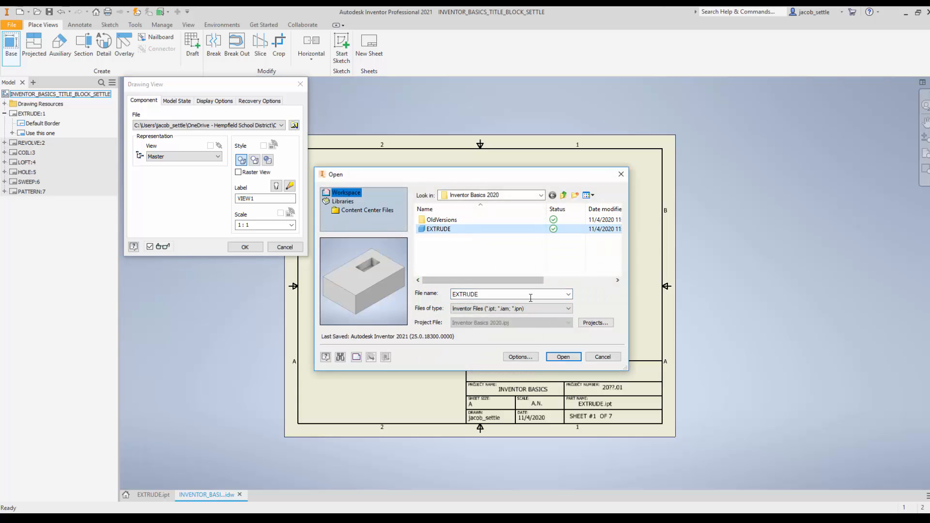
left_click(562, 359)
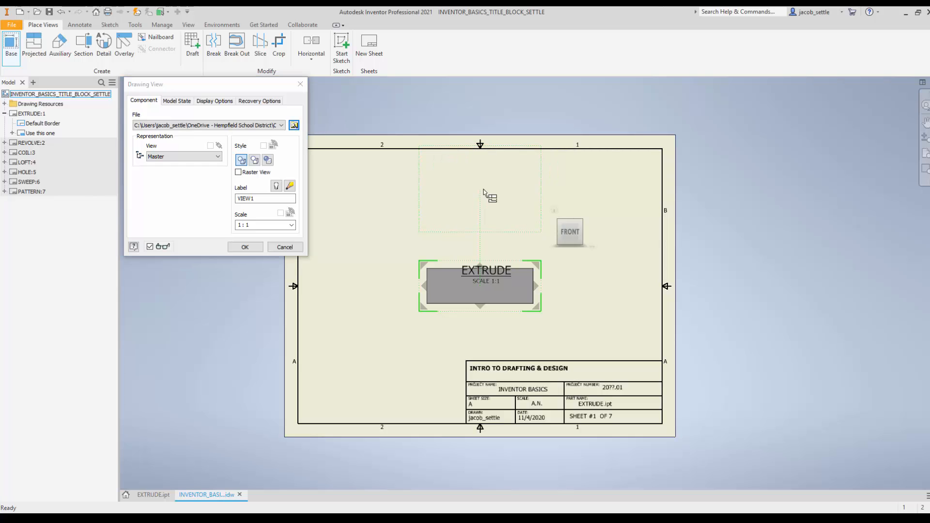
Step: Project the top, right side and isometric views from the front base view and create all four views
left_click(483, 192)
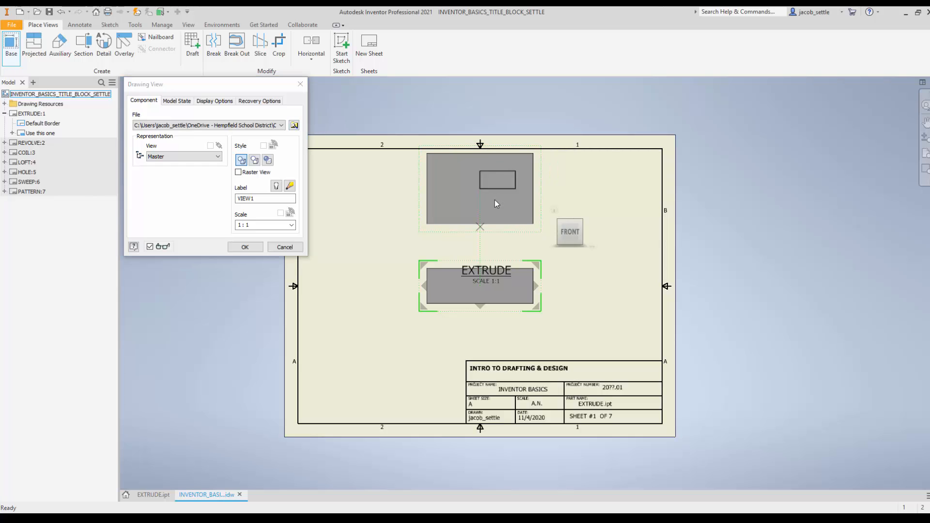
left_click(632, 297)
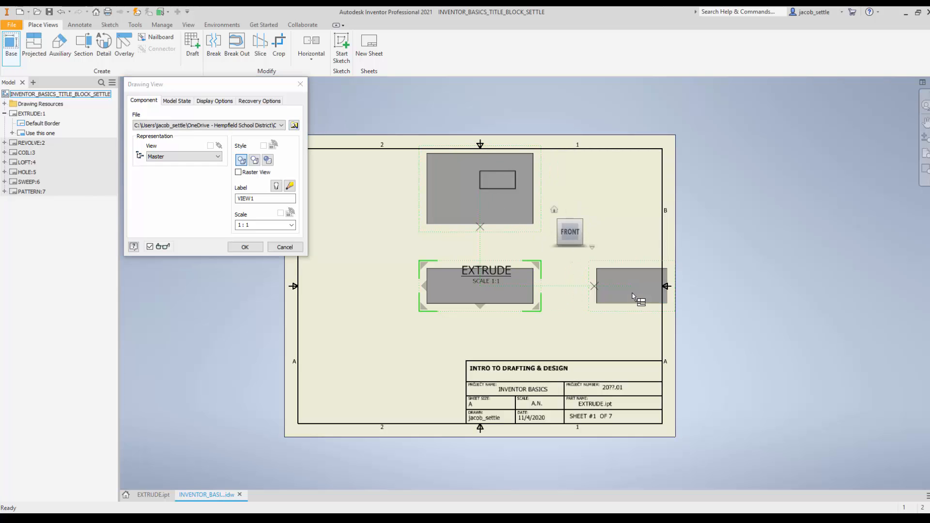
left_click(644, 171)
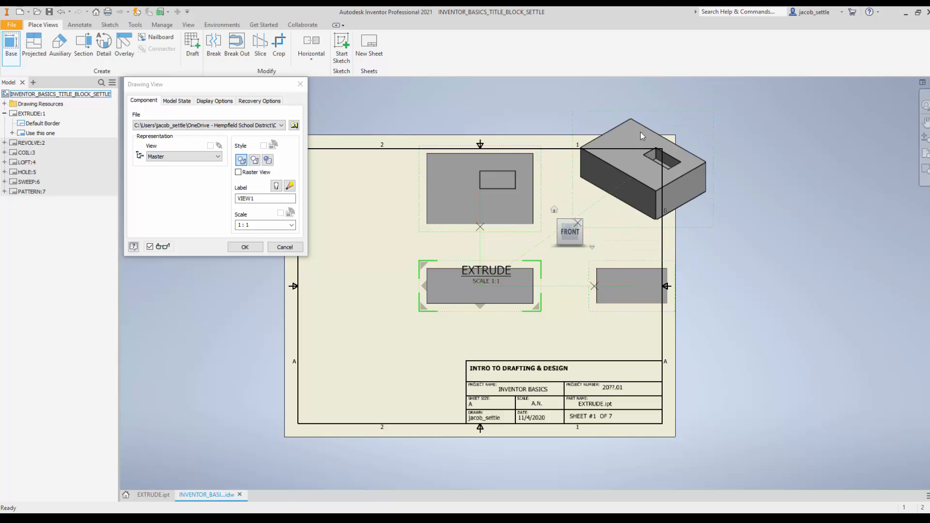
right_click(585, 191)
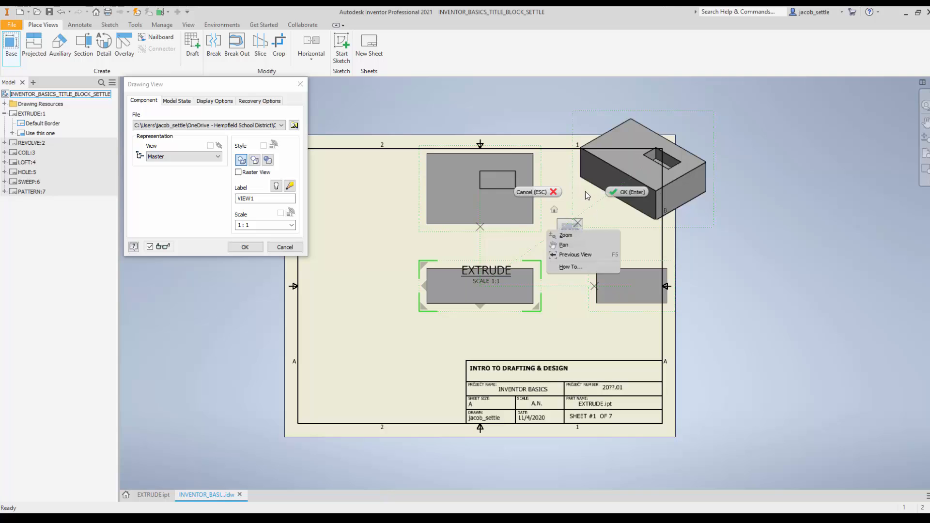
left_click(619, 193)
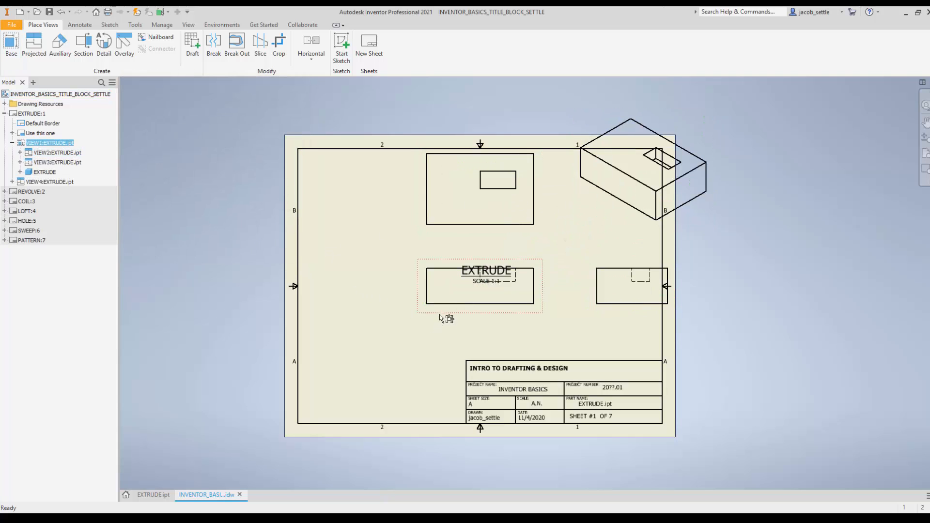
Step: Reposition the front, right side and top views inside the sheet border, clear of the EXTRUDE title
left_click_drag(440, 315, 363, 351)
left_click_drag(637, 310, 557, 278)
left_click_drag(444, 237, 442, 280)
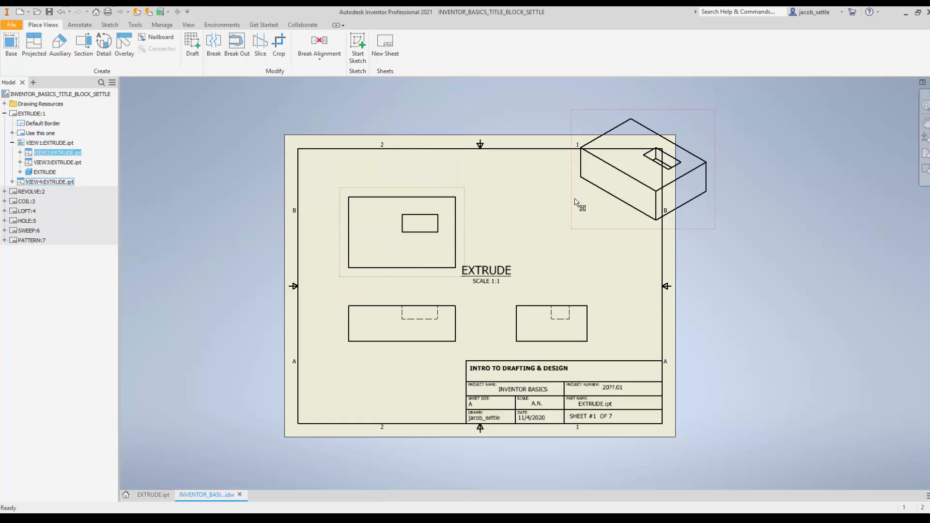
Step: Move the isometric view inside the sheet border's upper-right corner, and examine the title block and the EXTRUDE title's scale note
left_click_drag(581, 193, 518, 243)
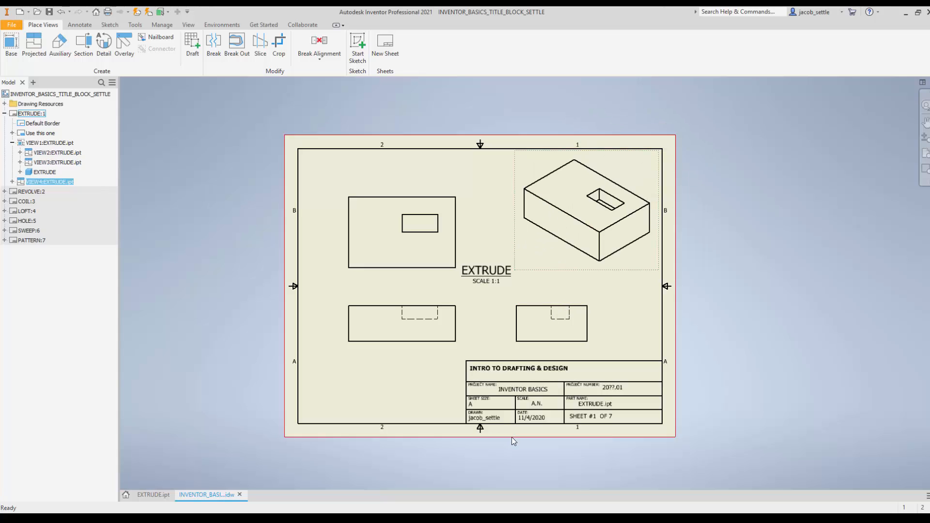
scroll(512, 437, "down", 2)
scroll(512, 437, "up", 6)
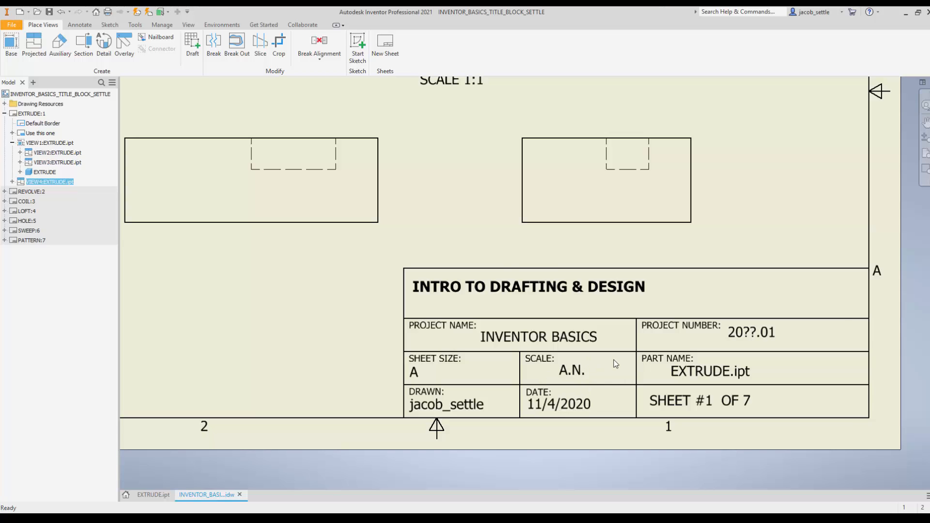
scroll(582, 294, "up", 5)
scroll(570, 310, "down", 4)
scroll(569, 304, "down", 6)
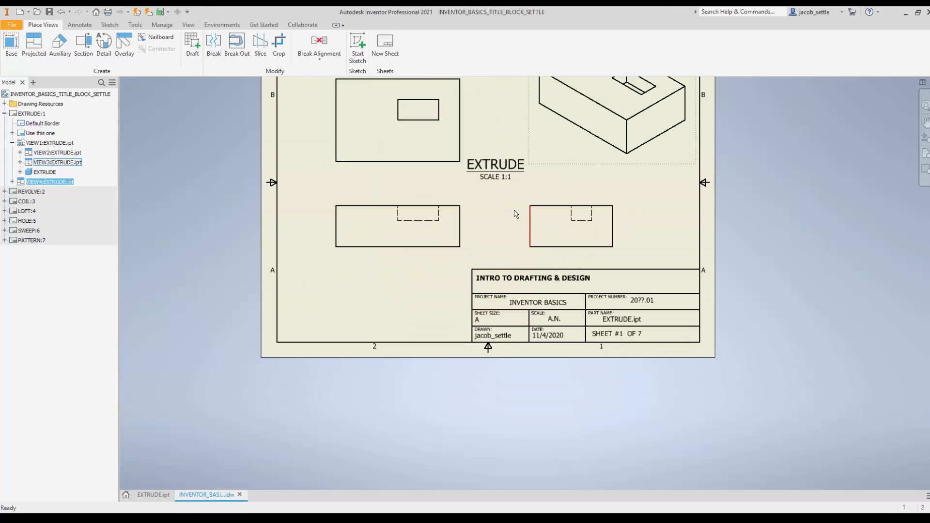
scroll(490, 180, "up", 4)
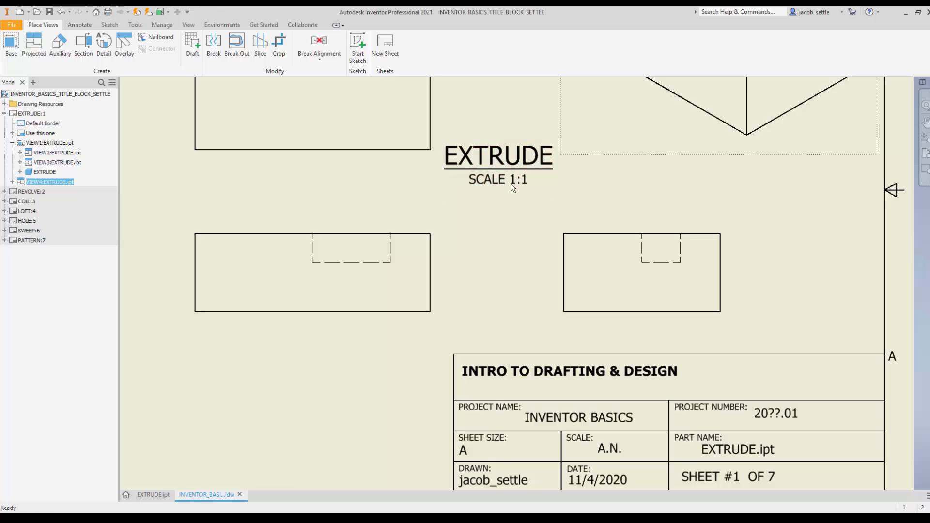
left_click_drag(490, 181, 508, 178)
middle_click_drag(656, 195, 599, 321)
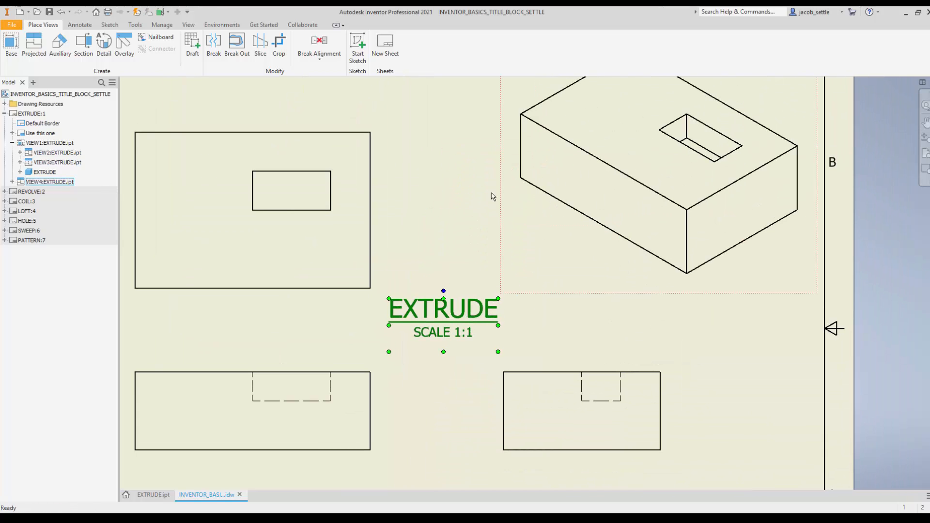
right_click(504, 187)
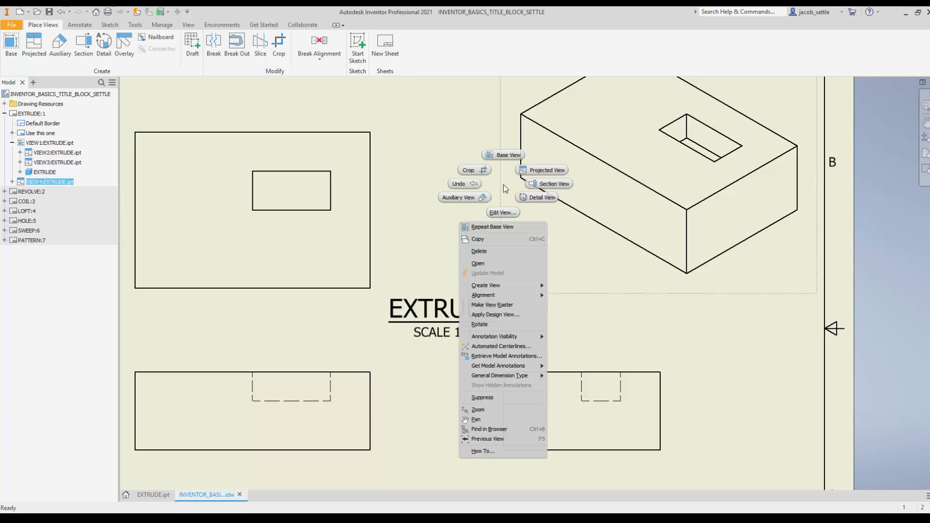
left_click(468, 170)
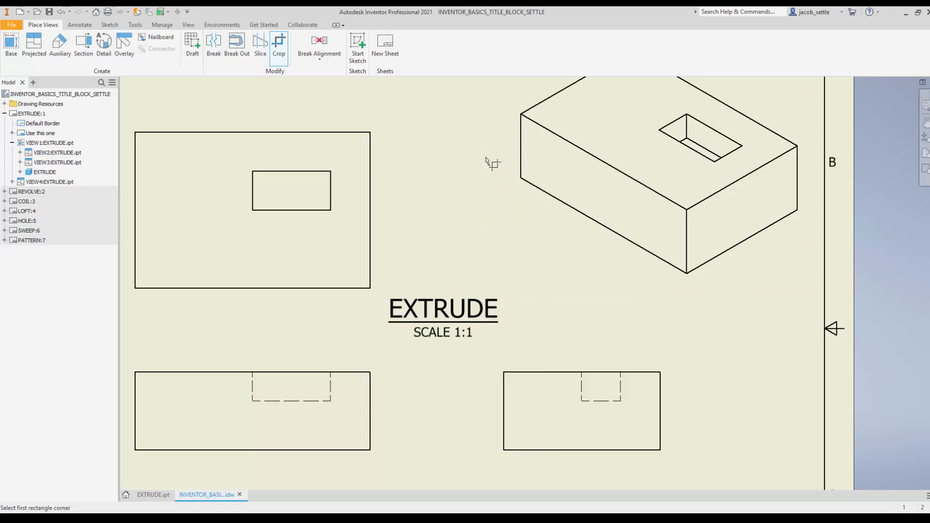
key("Escape")
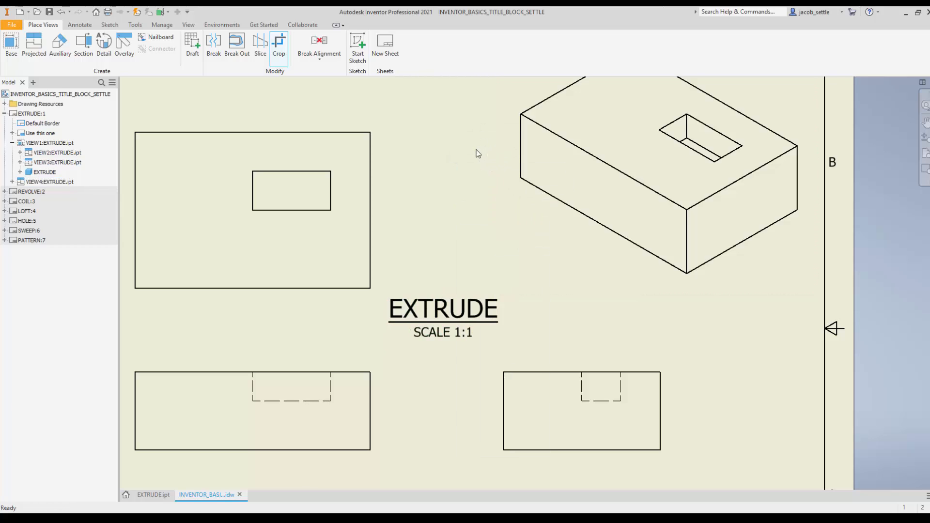
Step: Edit the isometric view to use the shaded style and show a view label reading EXTRUDE
right_click(507, 147)
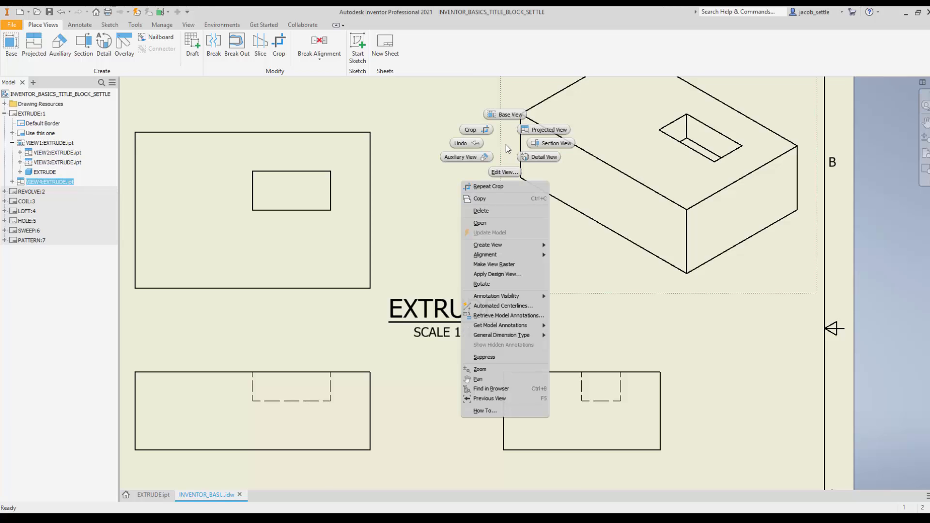
left_click(504, 172)
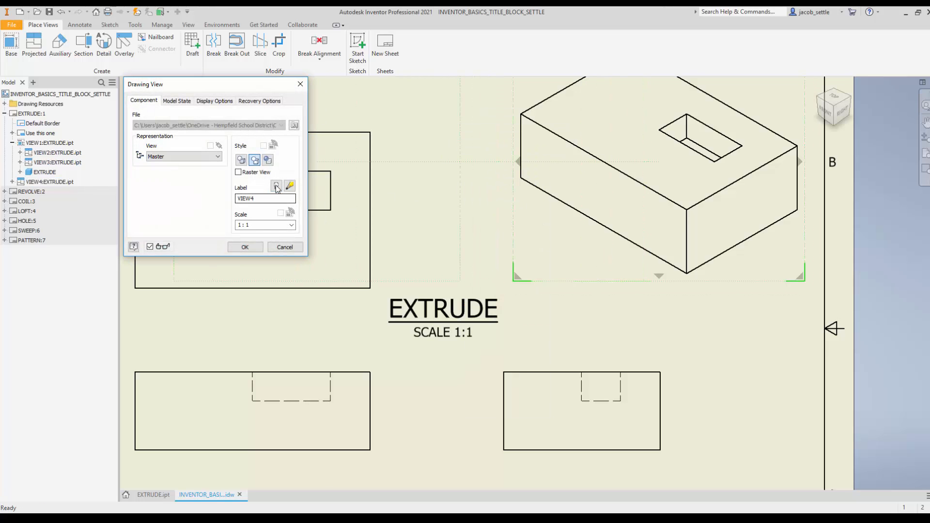
left_click(269, 160)
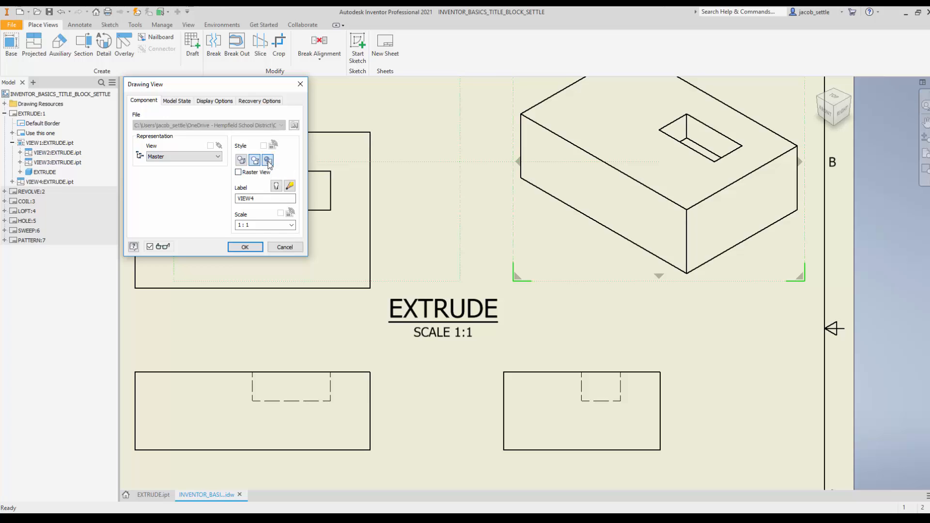
left_click(278, 188)
left_click_drag(274, 197, 229, 200)
type("EXTRUDE")
Step: Set the isometric view's scale to 1/2 and apply the view changes
left_click(267, 226)
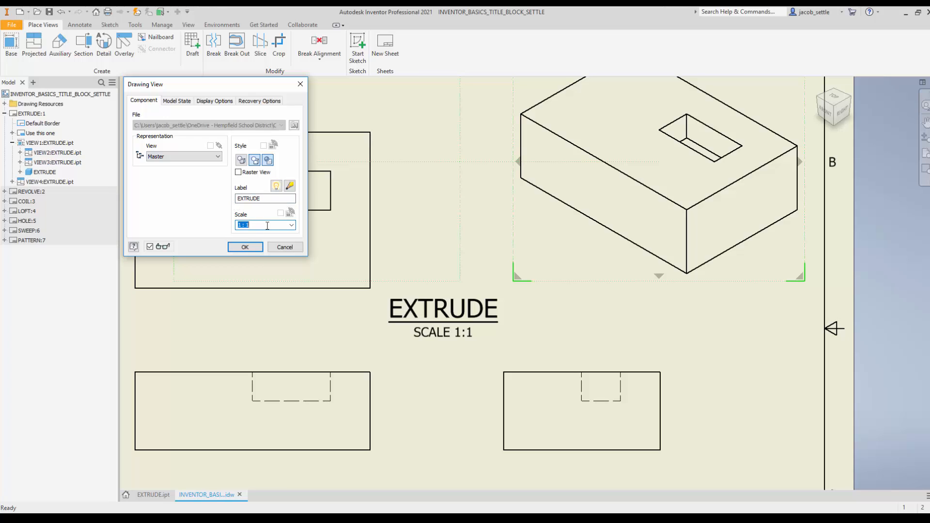
left_click(291, 225)
left_click(269, 241)
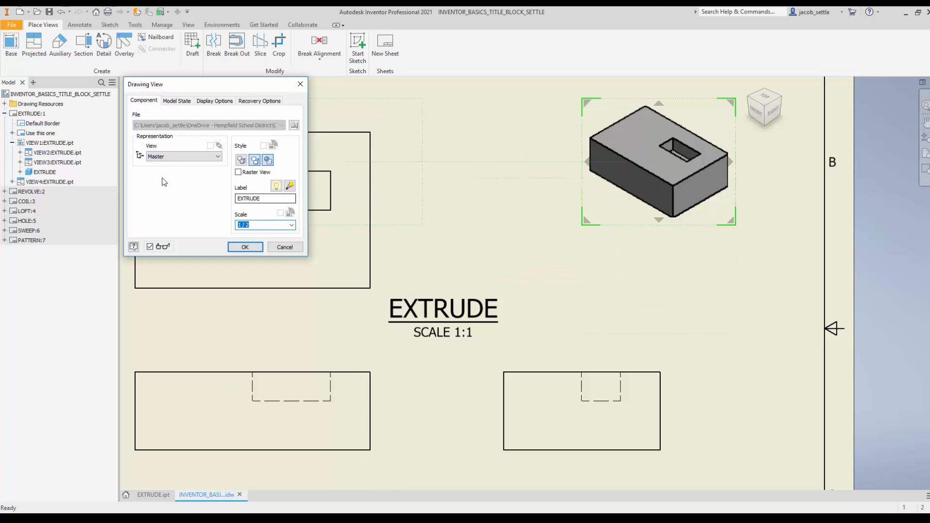
left_click(252, 249)
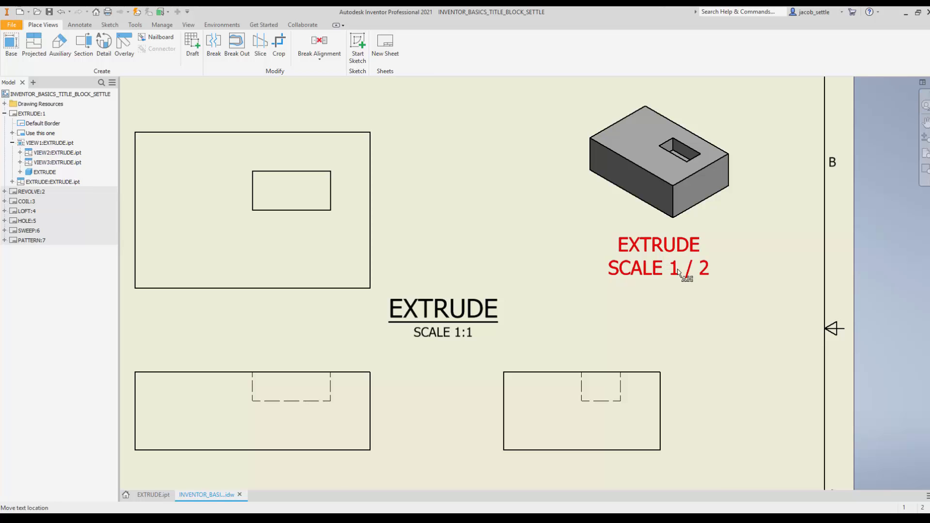
Step: Move the shaded isometric view and its label farther into the upper-right corner of the sheet border
scroll(701, 244, "up", 3)
scroll(700, 245, "down", 3)
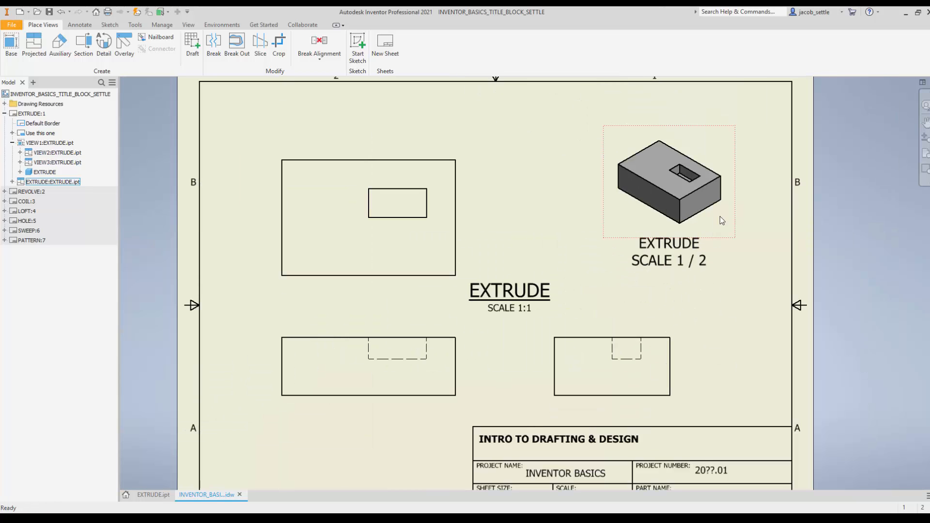
left_click_drag(738, 221, 771, 182)
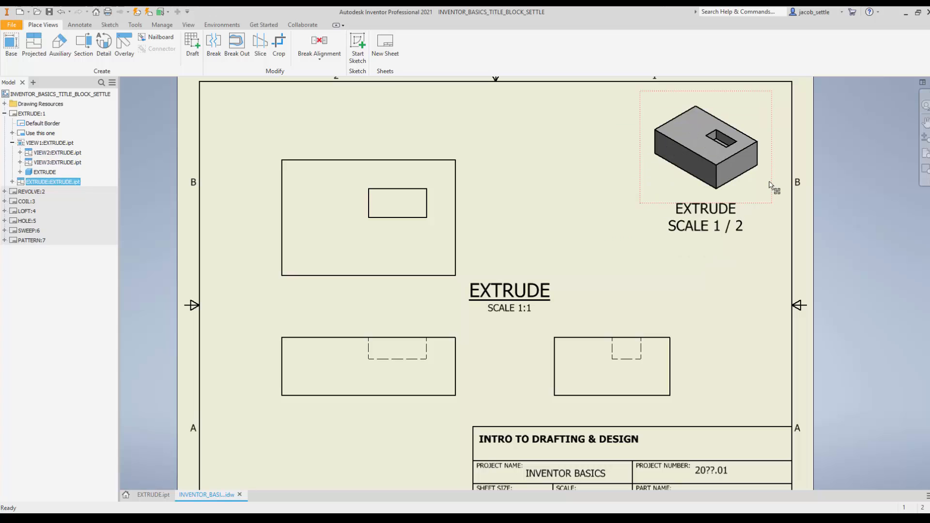
Step: Add baseline dimensions above the top view, from its left edge to both pocket sides and the right edge
middle_click_drag(522, 307, 605, 231)
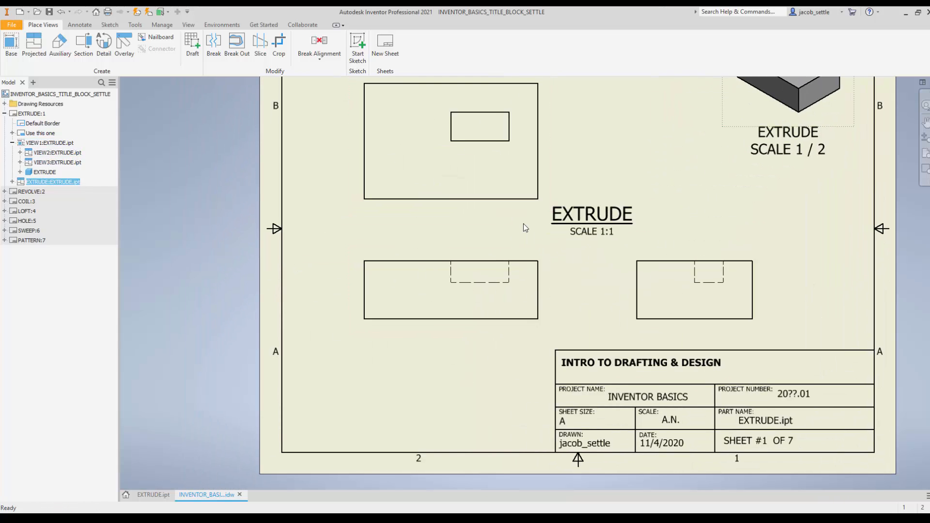
middle_click_drag(493, 266, 434, 294)
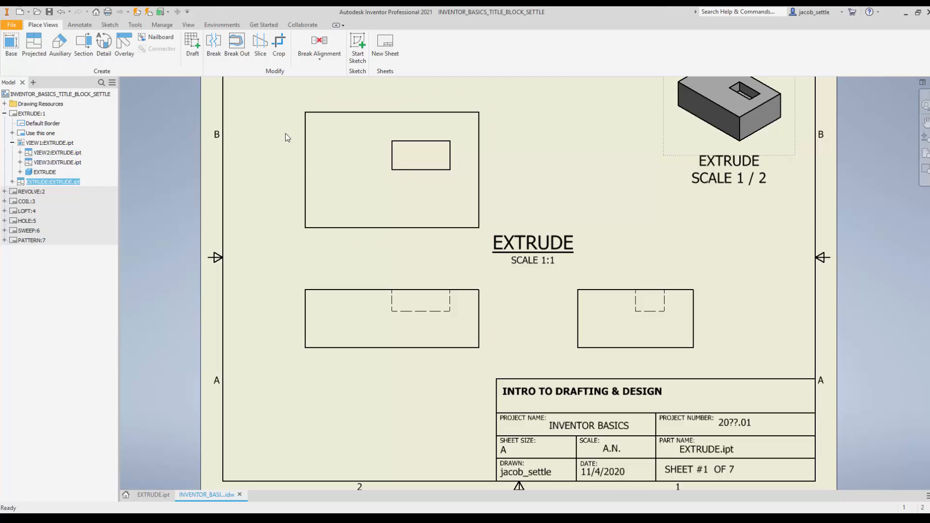
middle_click_drag(285, 134, 297, 160)
left_click(81, 26)
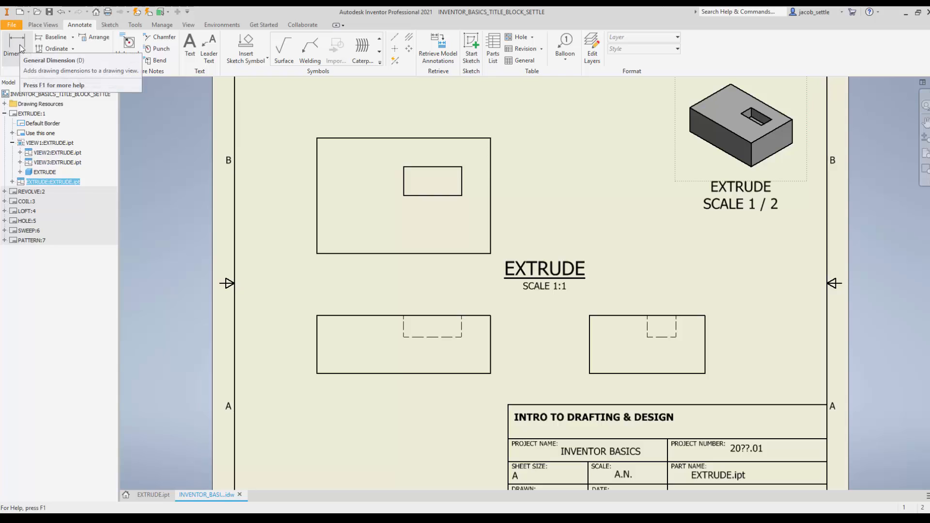
left_click(54, 39)
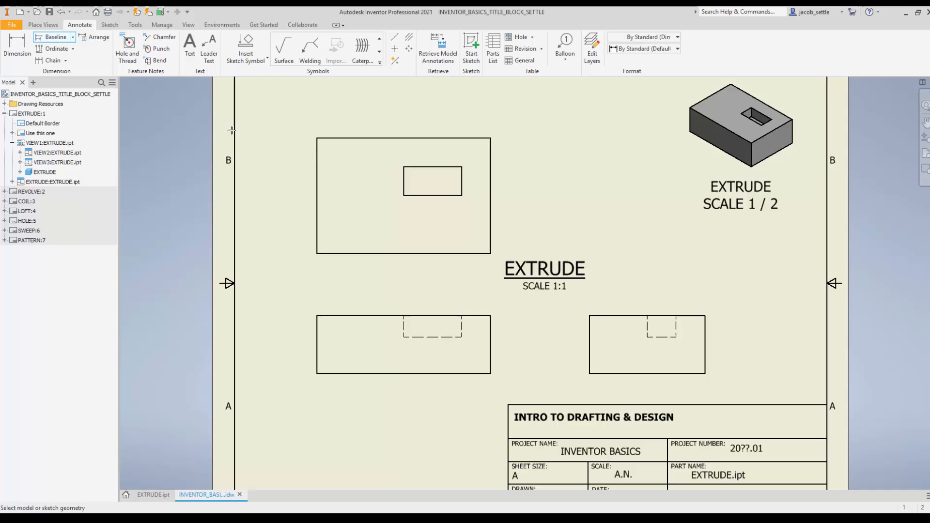
left_click(403, 182)
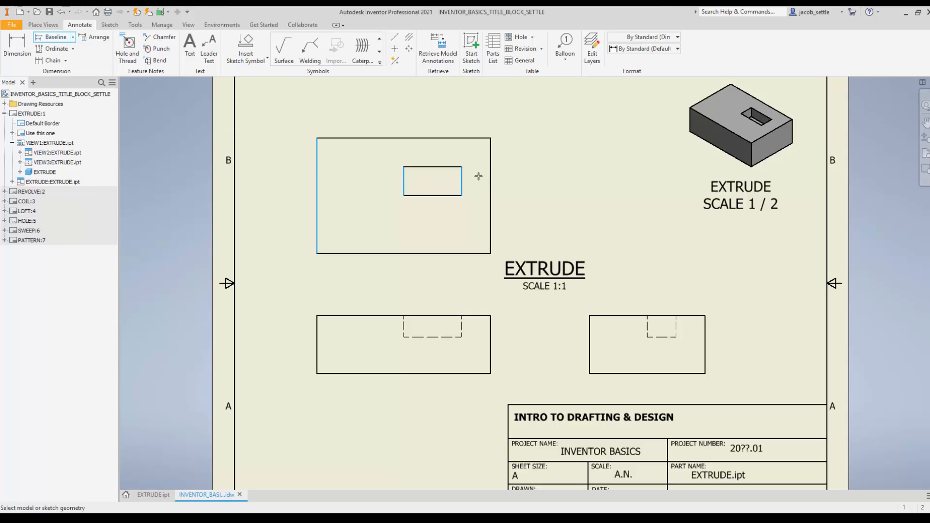
middle_click_drag(493, 149, 490, 233)
right_click(496, 236)
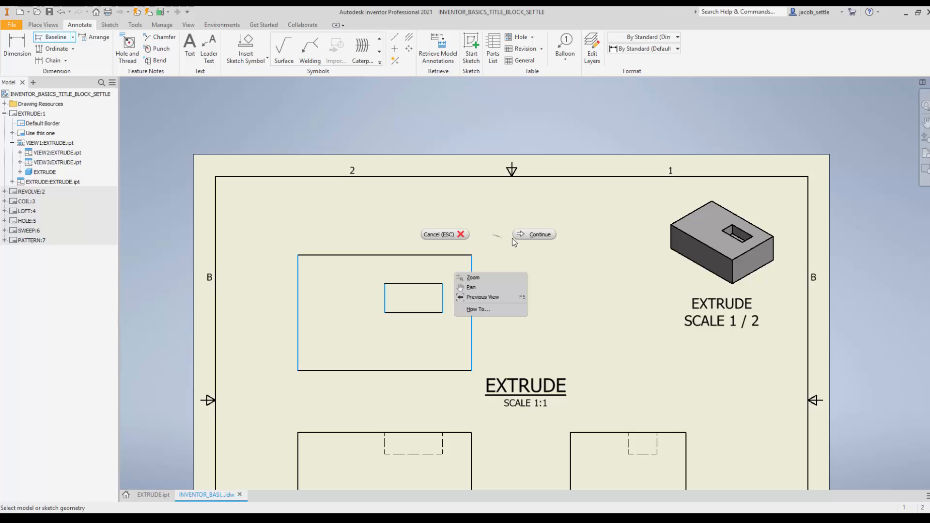
left_click(521, 234)
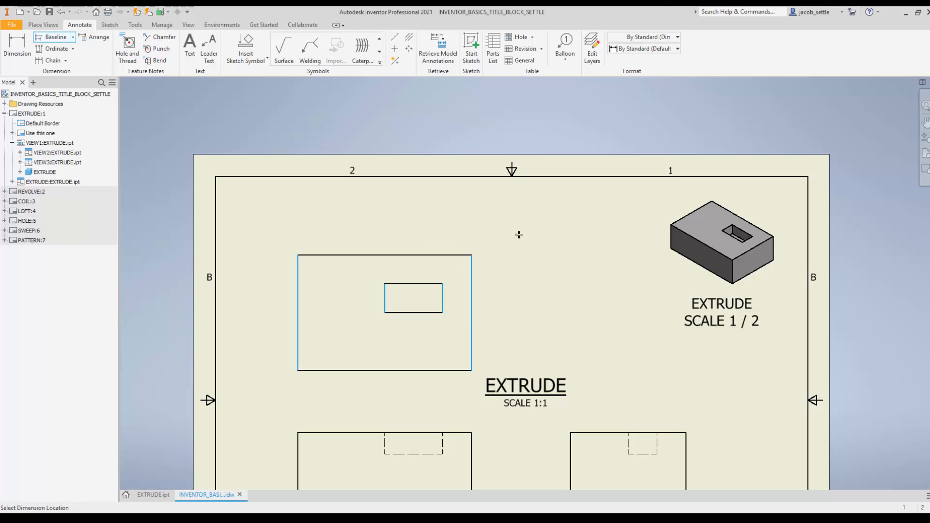
left_click(455, 235)
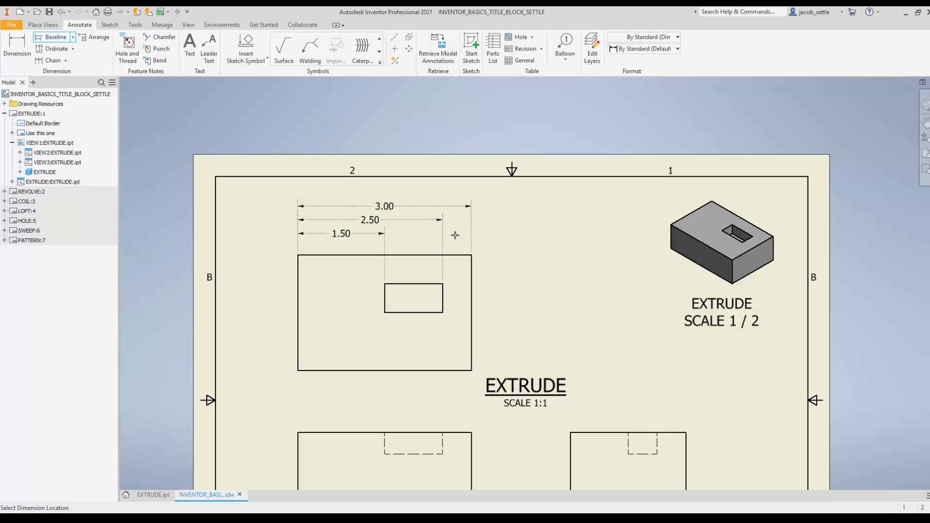
left_click(455, 235)
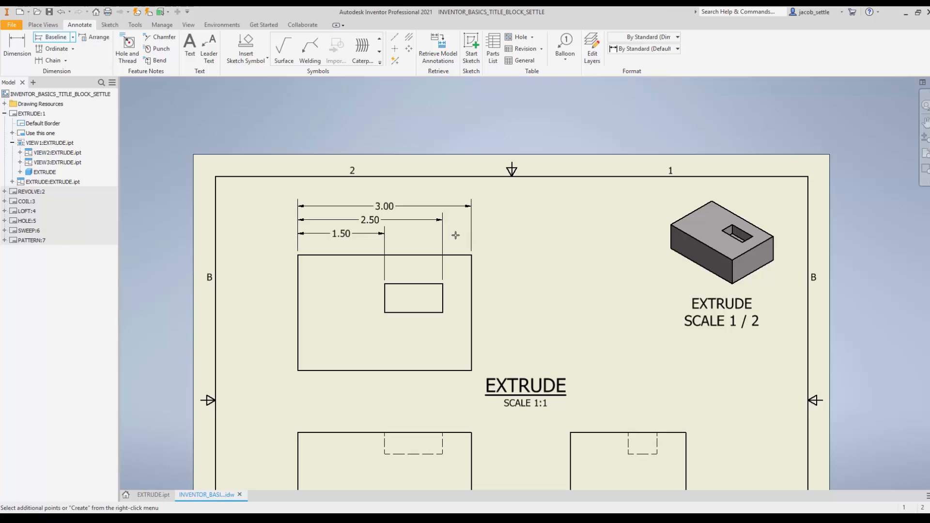
right_click(484, 233)
left_click(519, 228)
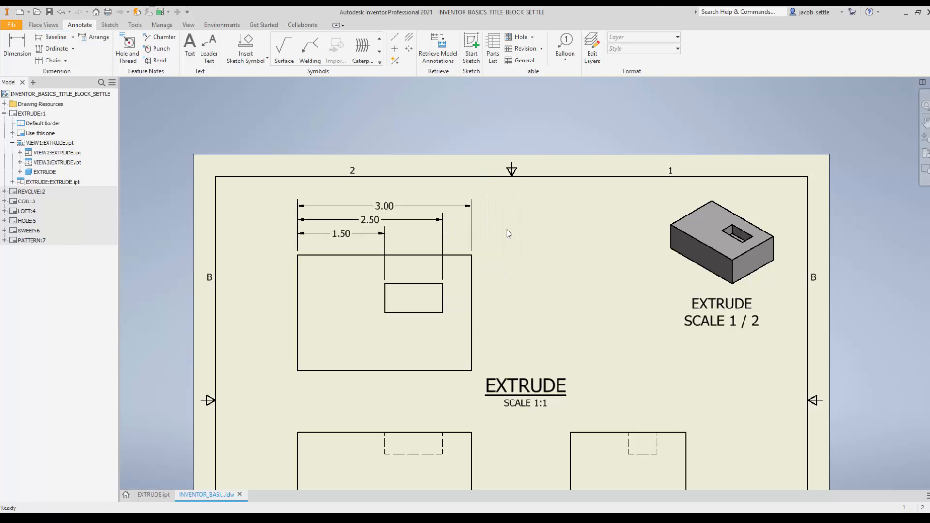
Step: Add baseline dimensions from the top view's bottom edge to both pocket edges and the top edge, and lower the EXTRUDE title below them
left_click(52, 37)
left_click(466, 330)
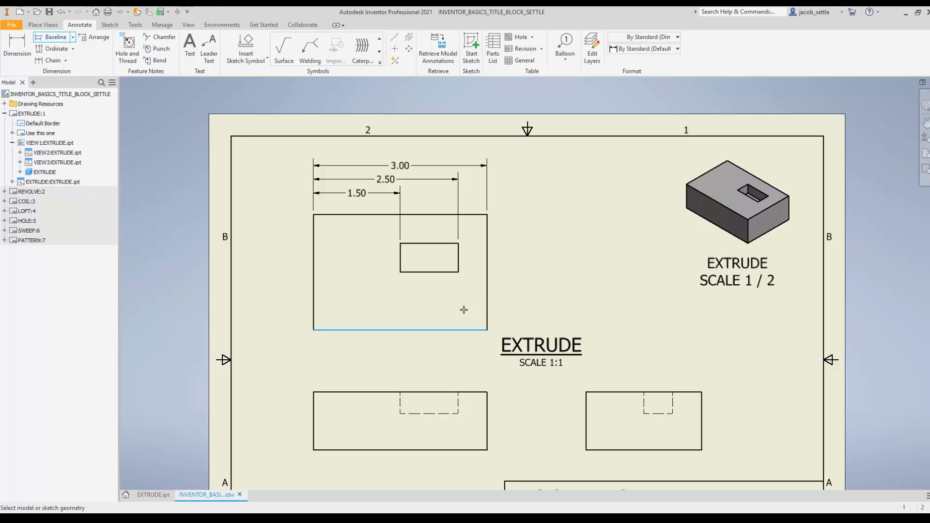
left_click(443, 272)
left_click(445, 244)
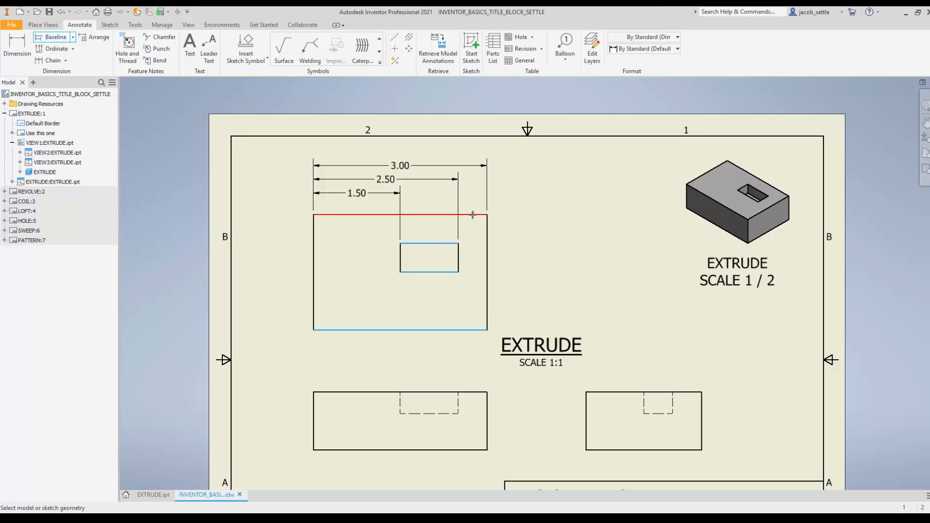
left_click(476, 215)
right_click(524, 237)
left_click(504, 279)
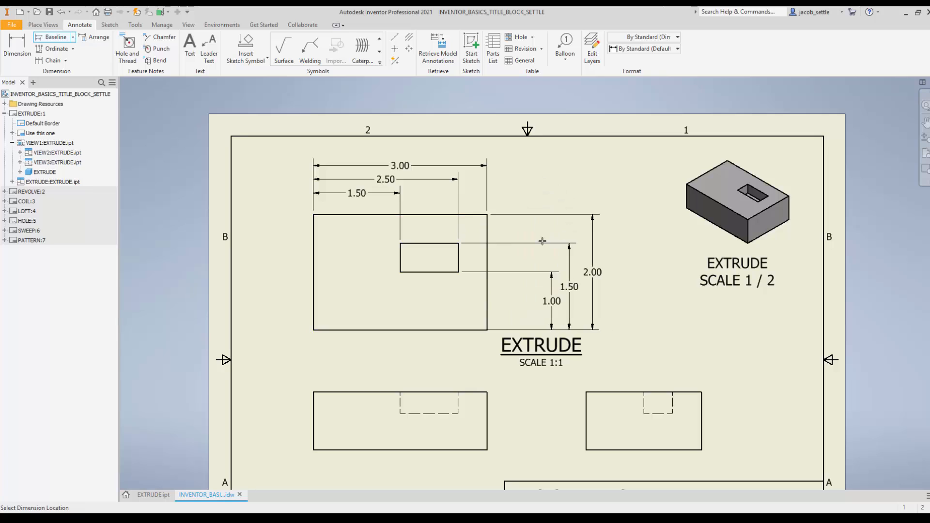
left_click(506, 241)
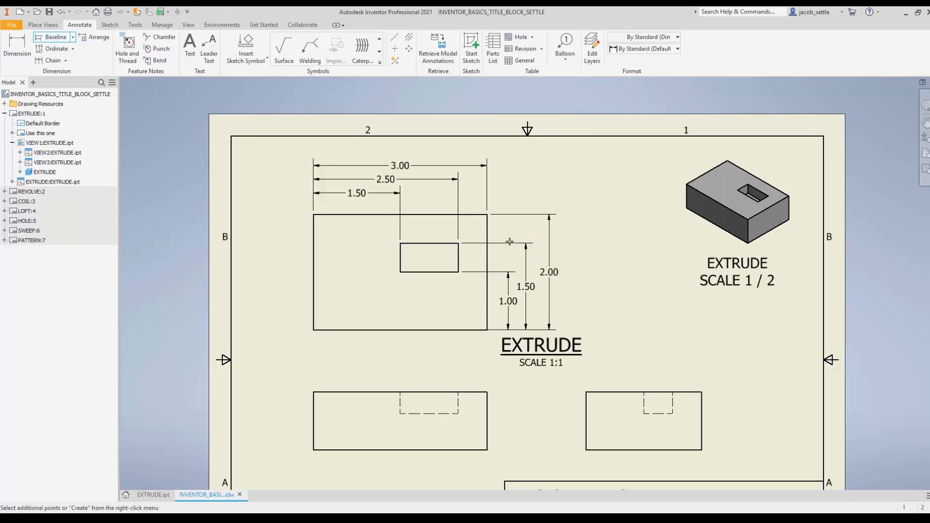
right_click(522, 232)
left_click(552, 234)
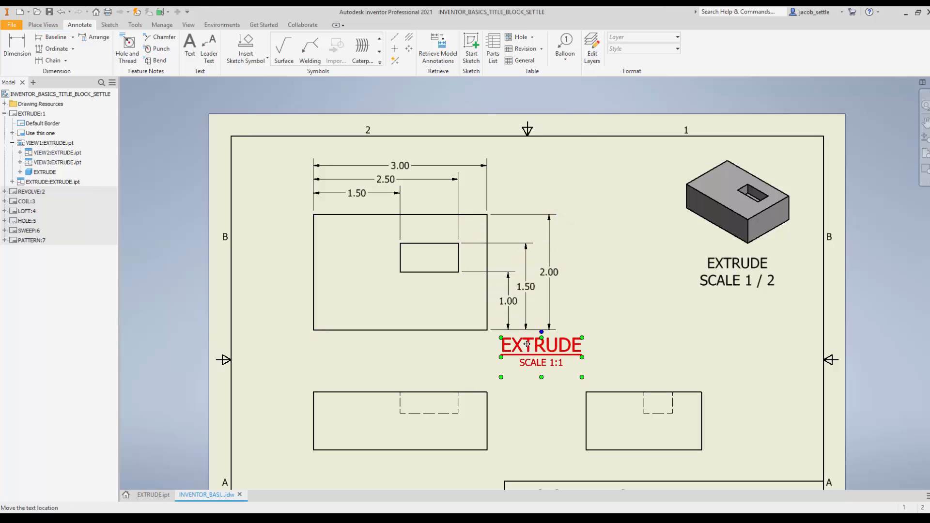
left_click_drag(530, 350, 532, 363)
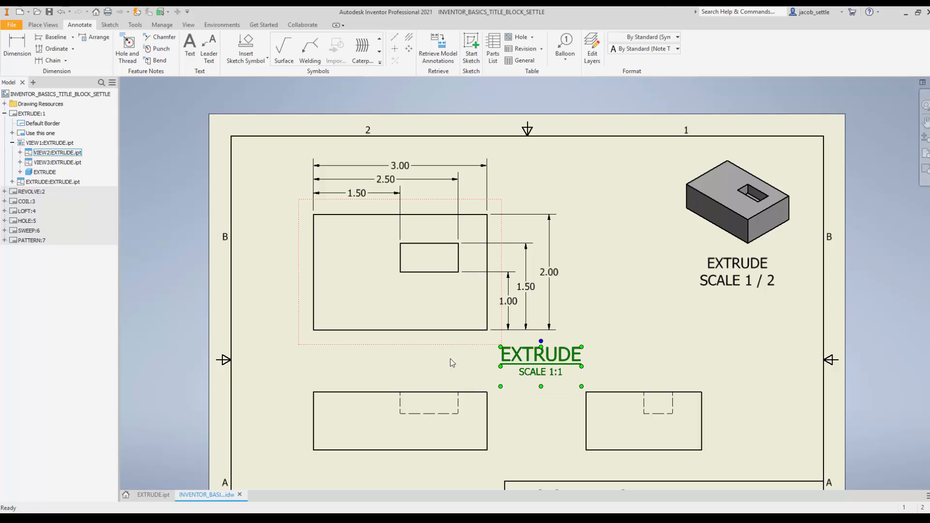
Step: Dimension the depth of the hidden pocket in the front view, placing the dimension just outside the view's right edge
middle_click_drag(451, 361, 433, 282)
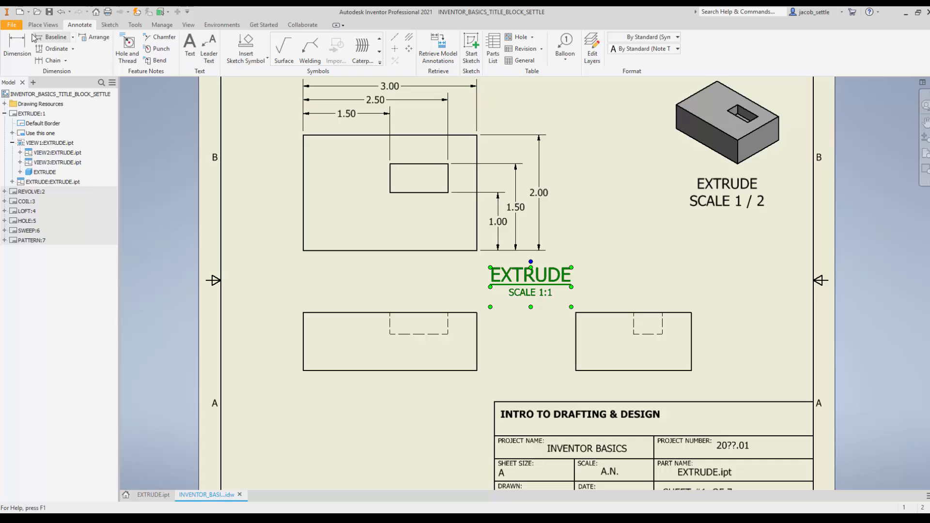
left_click(17, 45)
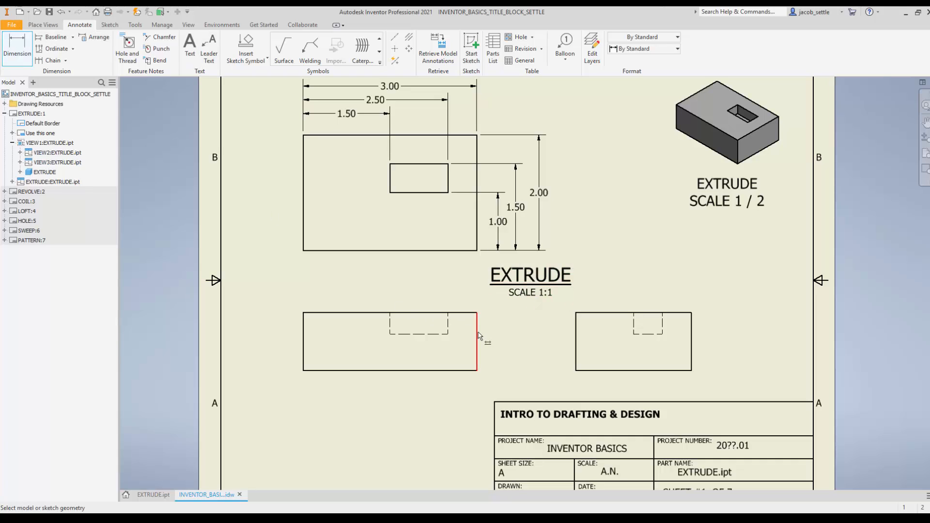
left_click(449, 320)
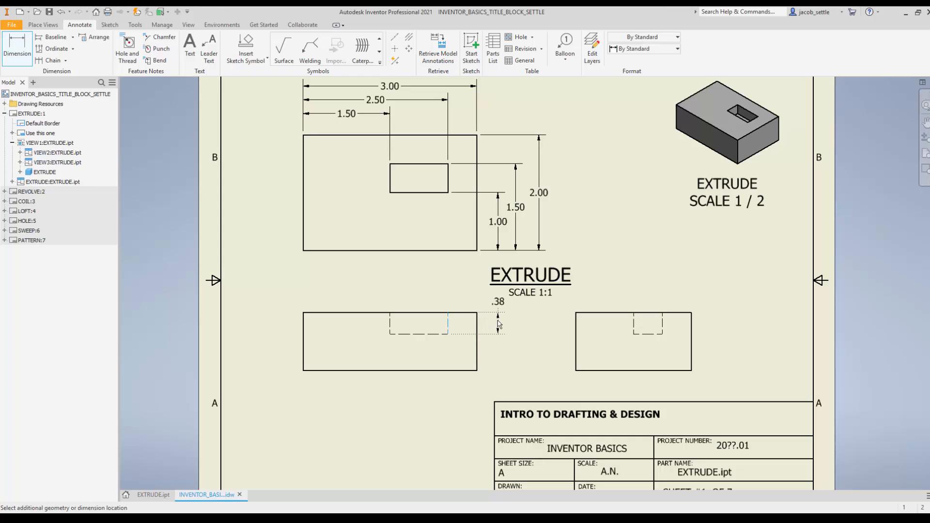
left_click(501, 302)
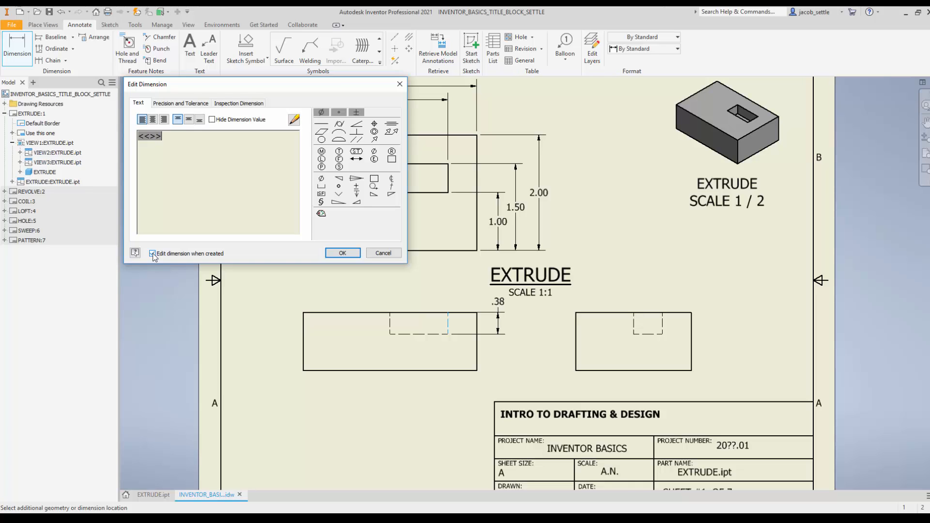
left_click(347, 257)
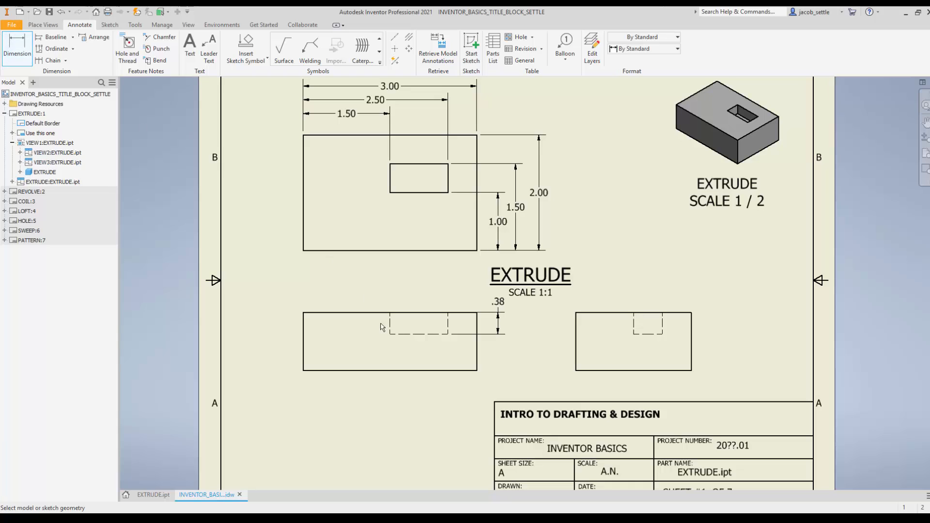
Step: Dimension the front view's overall height, placing it outside the pocket depth dimension
left_click(478, 352)
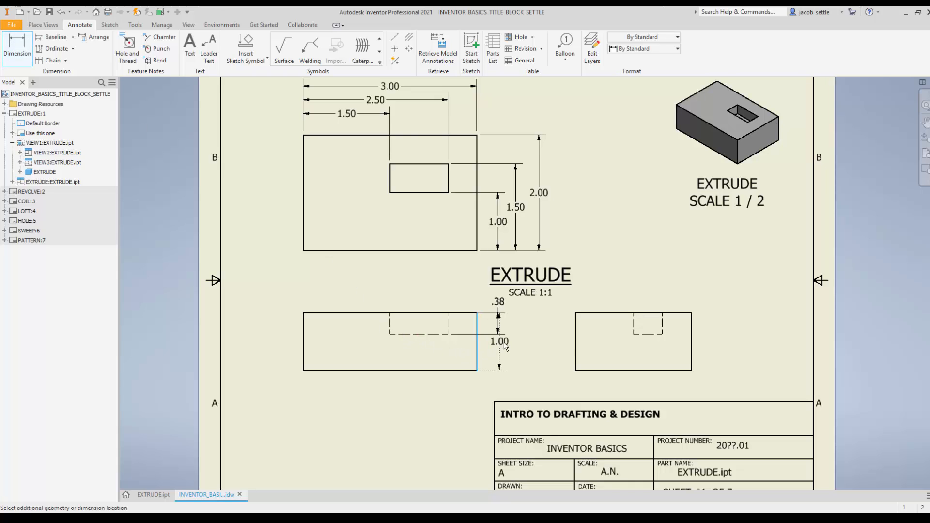
left_click(513, 341)
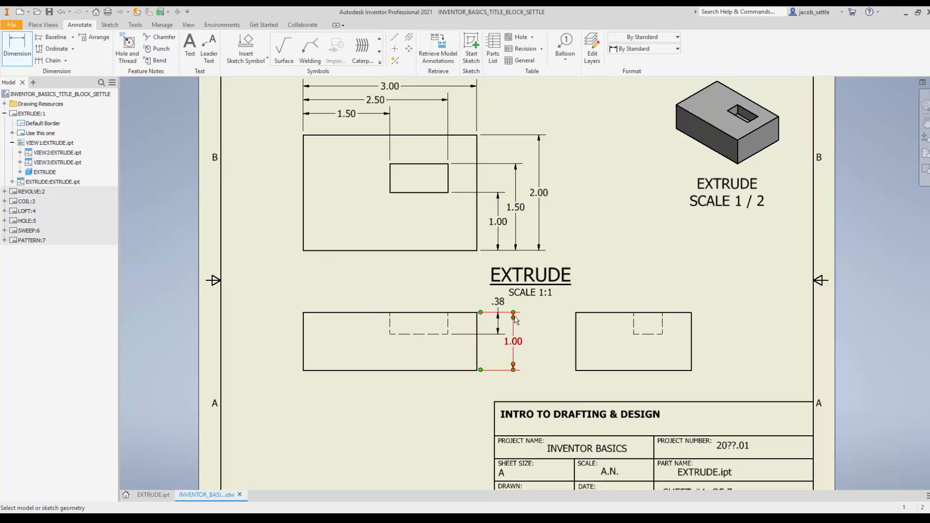
scroll(610, 281, "up", 3)
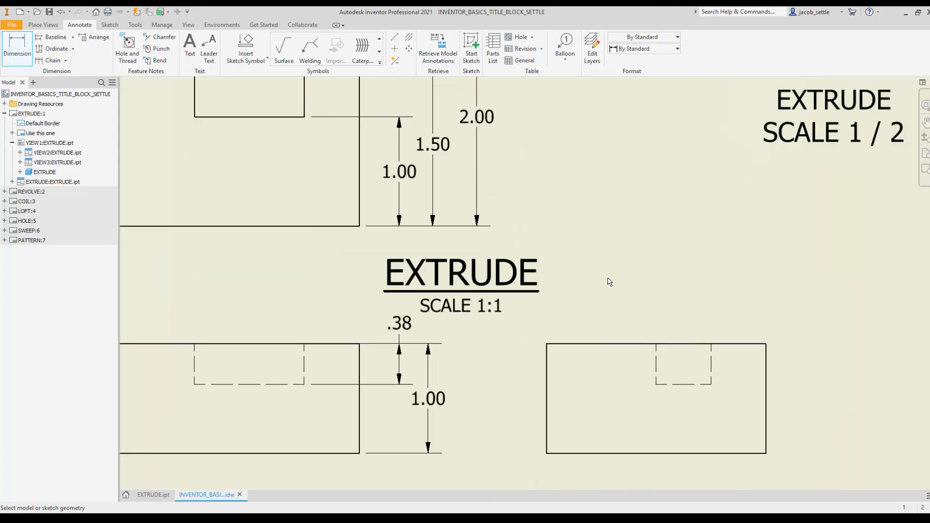
scroll(565, 292, "down", 2)
Step: Switch to the browser and check the Extrude exercise's dimensions in 3.1b Inventor Basic Sheet #1.pdf from the 3.1 Solid Modeling Basics folder
key("alt+Tab")
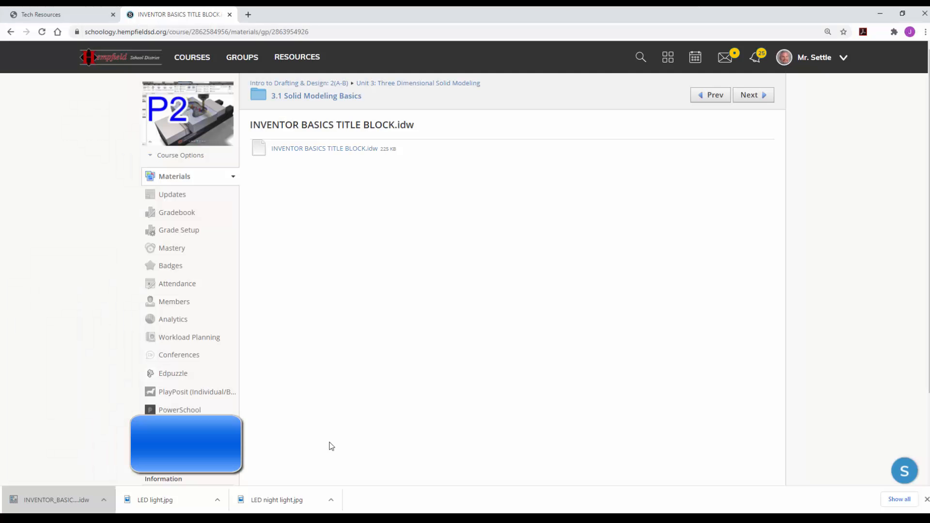
left_click(329, 101)
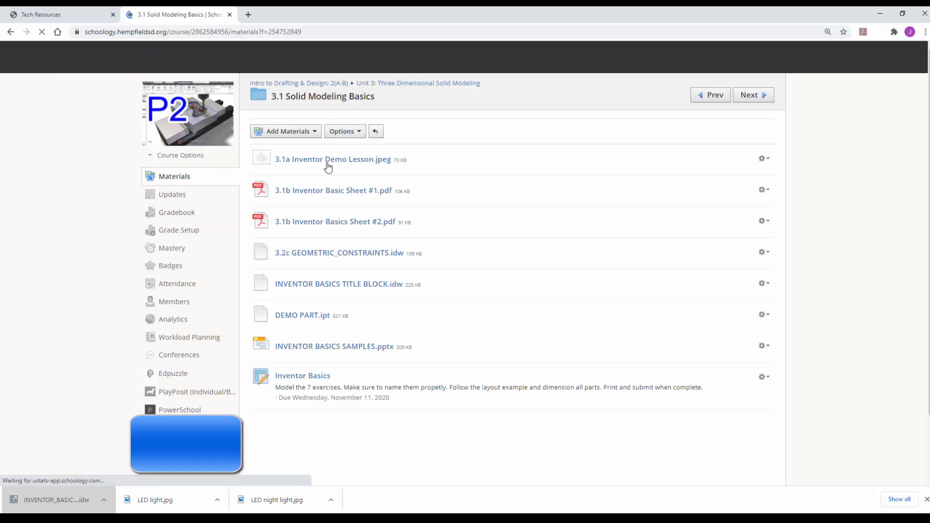
left_click(321, 192)
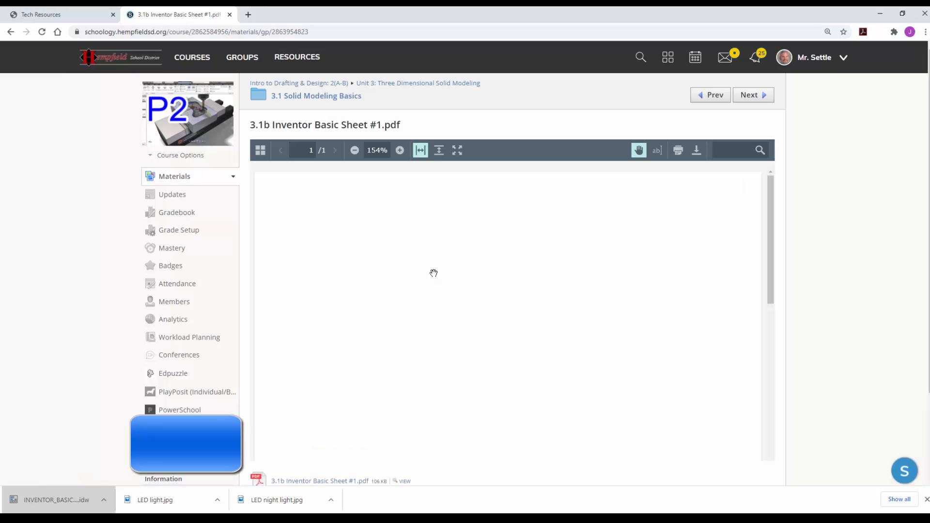
scroll(436, 272, "down", 2)
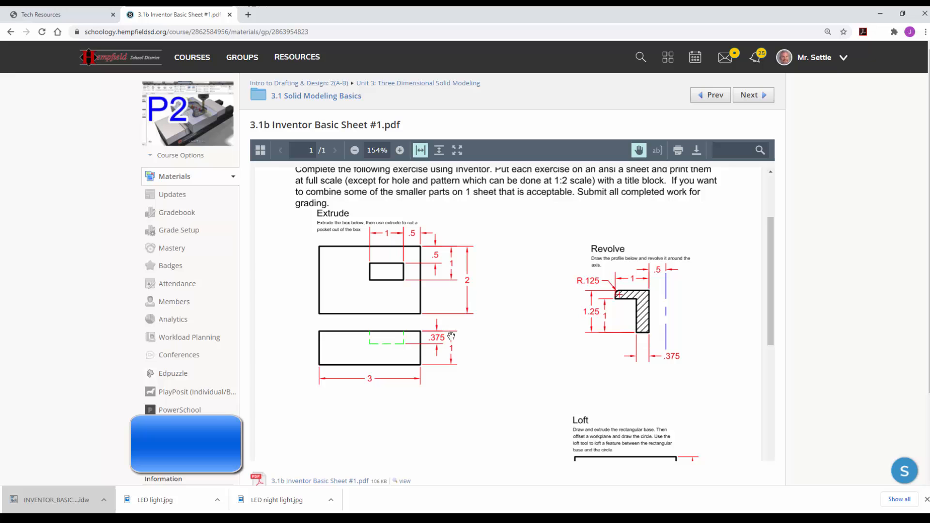
Step: Return to Inventor and set the Default (ANSI) dimension style's linear precision to 4.1234 with linear trailing zeros off, saving the style
key("alt+Tab")
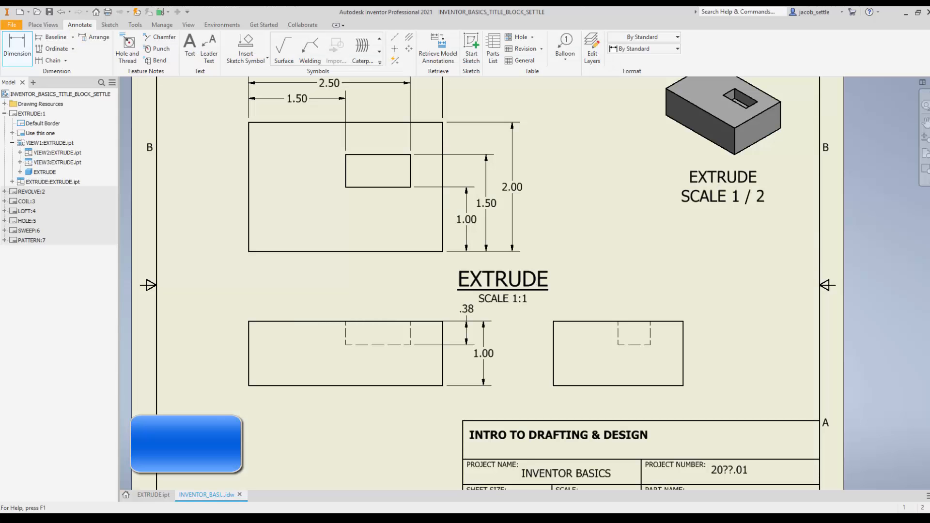
right_click(469, 313)
left_click(507, 312)
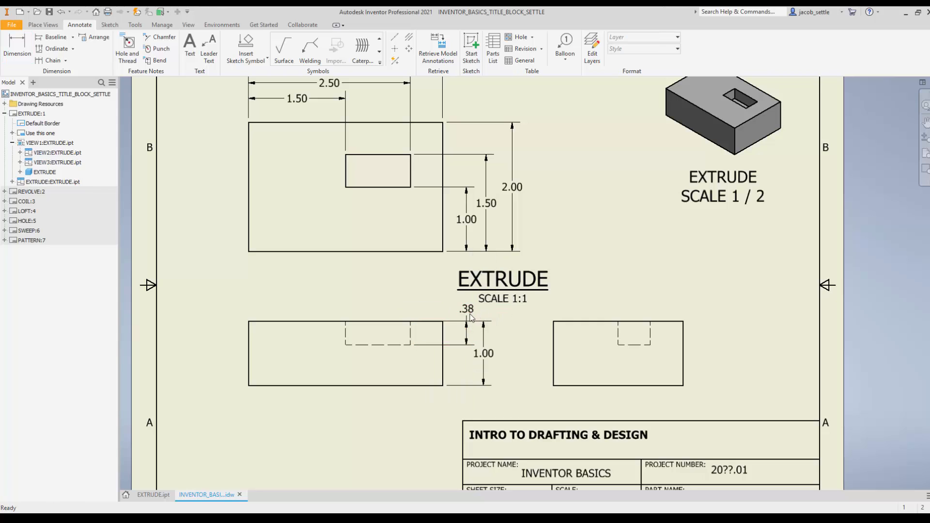
left_click(469, 314)
right_click(469, 314)
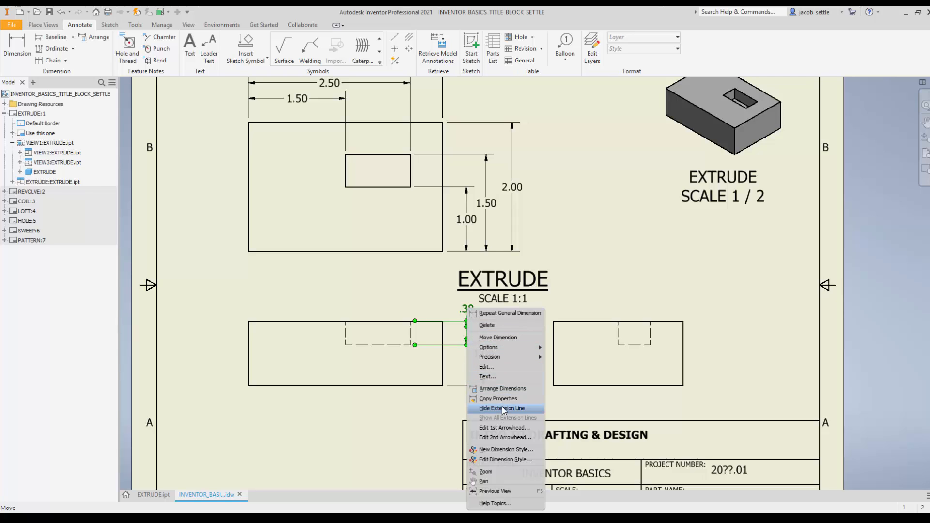
mouse_move(521, 357)
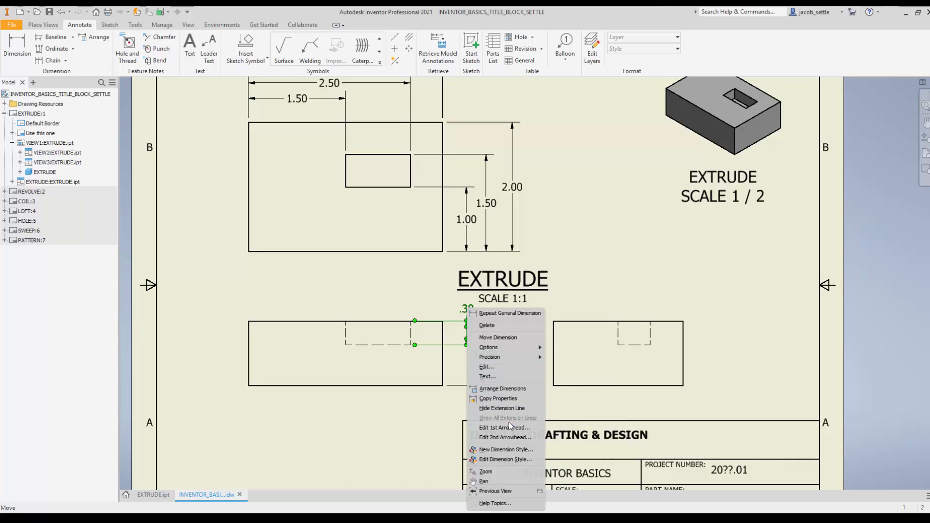
left_click(495, 459)
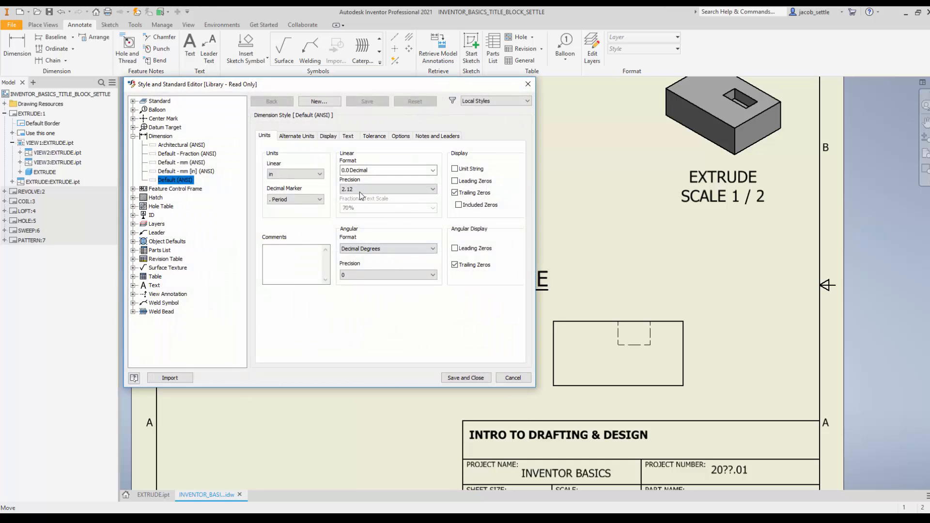
left_click(367, 190)
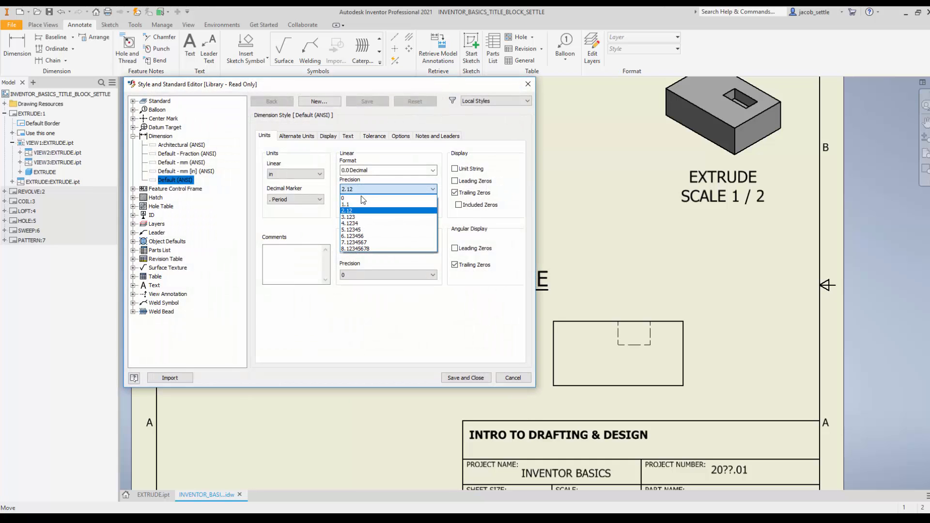
left_click(359, 224)
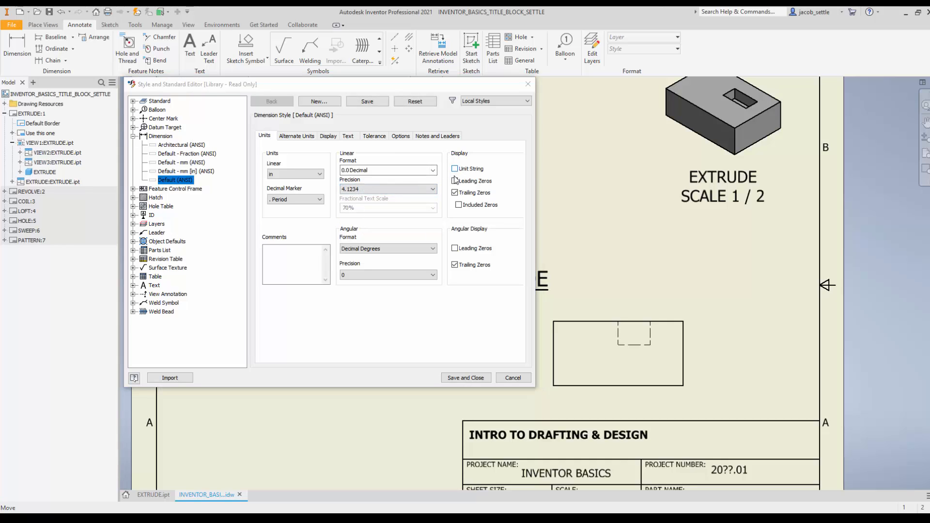
left_click(455, 192)
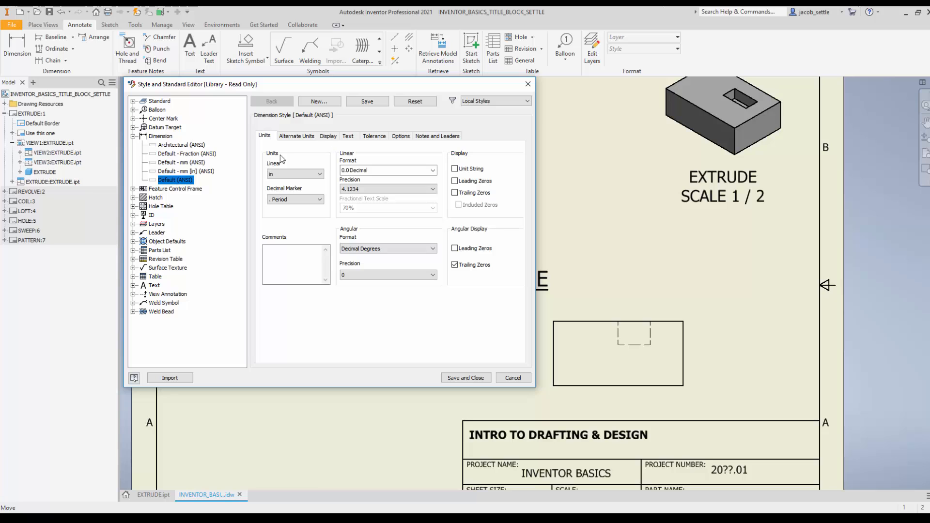
left_click(479, 378)
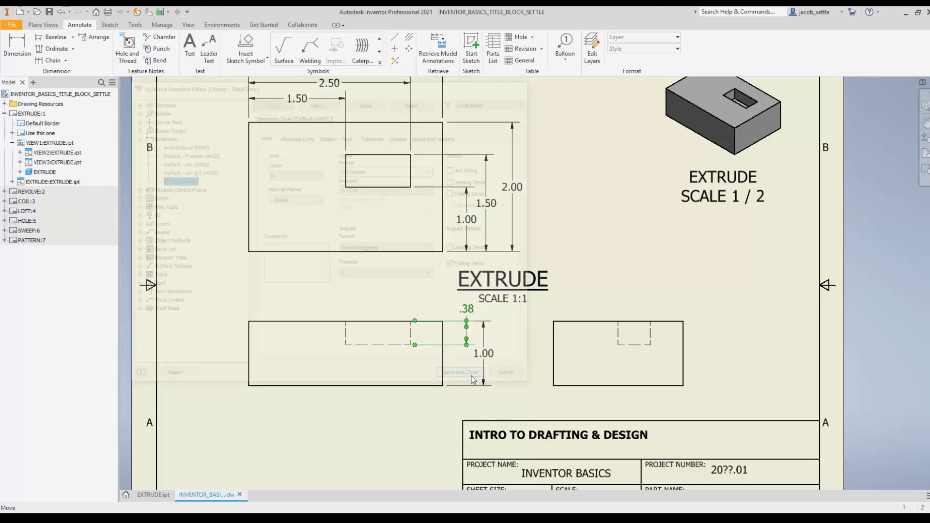
key("Escape")
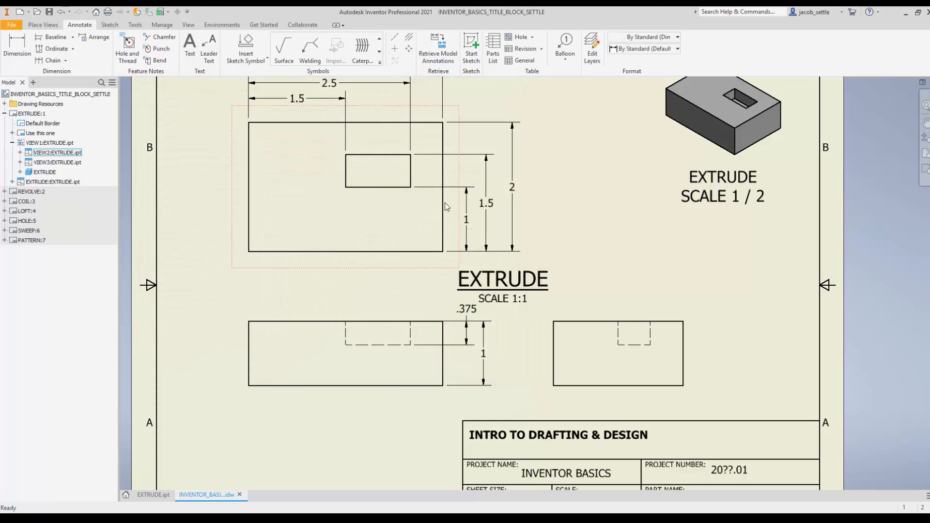
Step: Open the "Use this one" title block definition from the drawing resources for editing
scroll(474, 325, "down", 5)
scroll(474, 296, "up", 6)
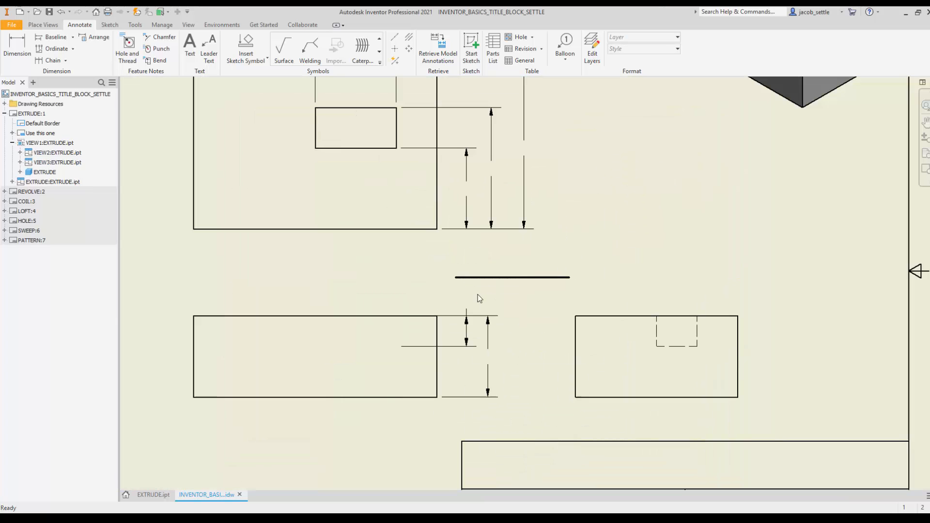
scroll(475, 331, "down", 5)
scroll(537, 303, "up", 2)
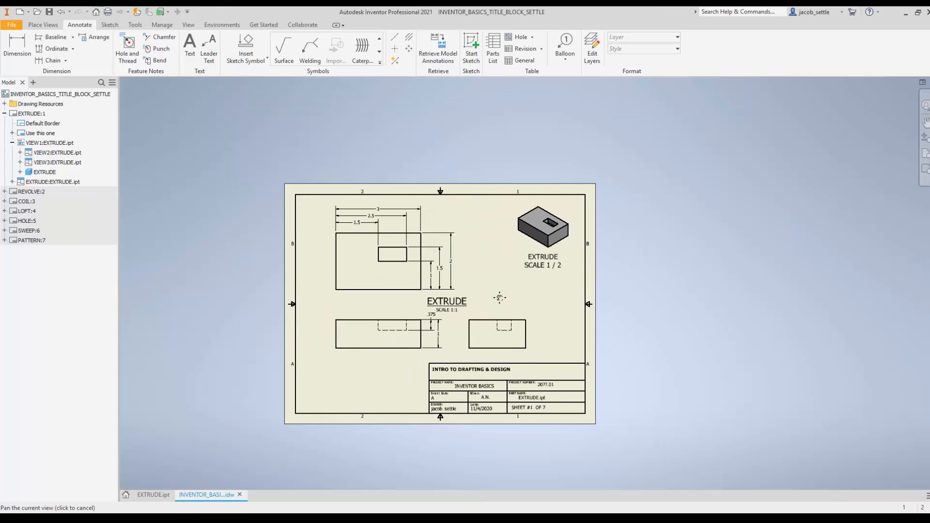
scroll(506, 375, "up", 3)
middle_click_drag(543, 395, 526, 346)
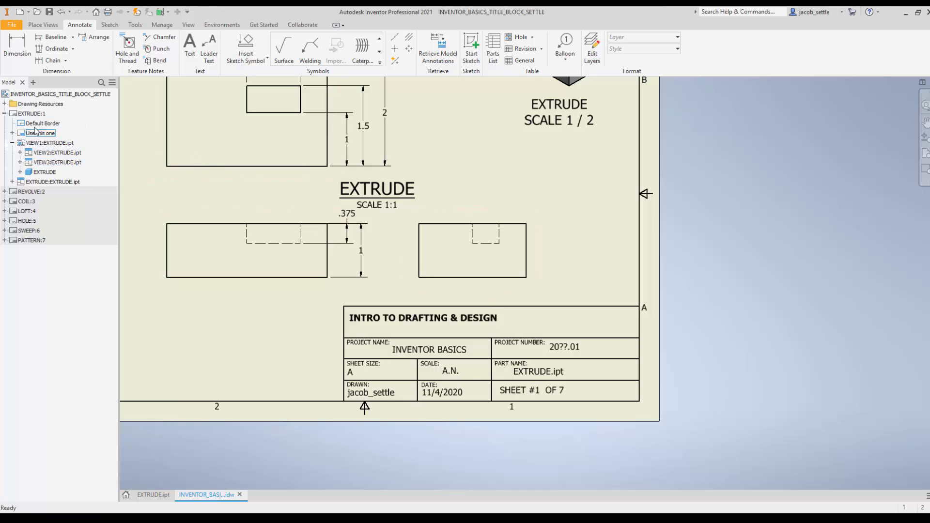
left_click(4, 113)
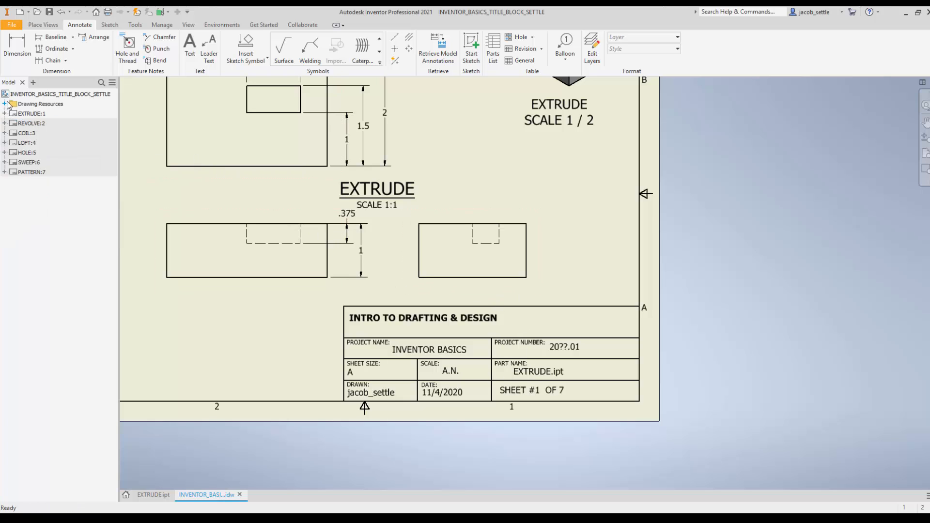
left_click(4, 104)
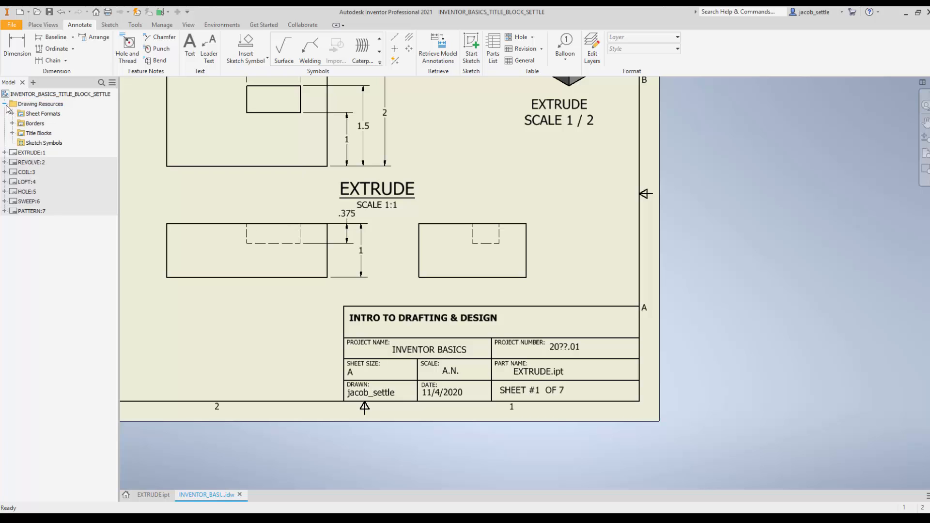
left_click(12, 133)
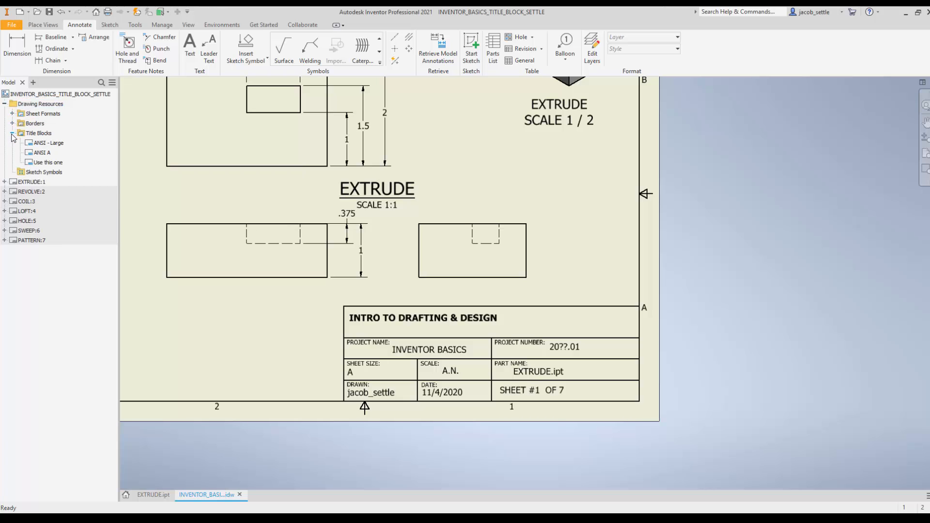
right_click(43, 165)
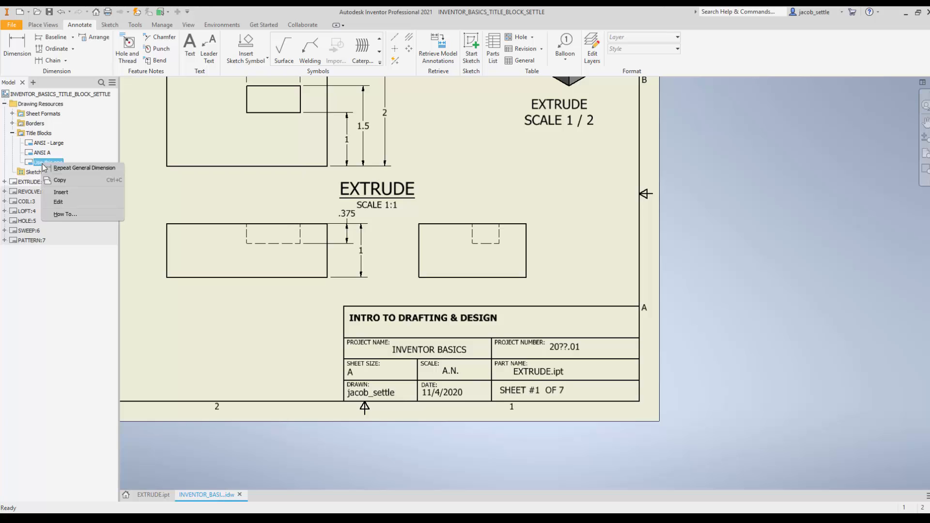
left_click(63, 202)
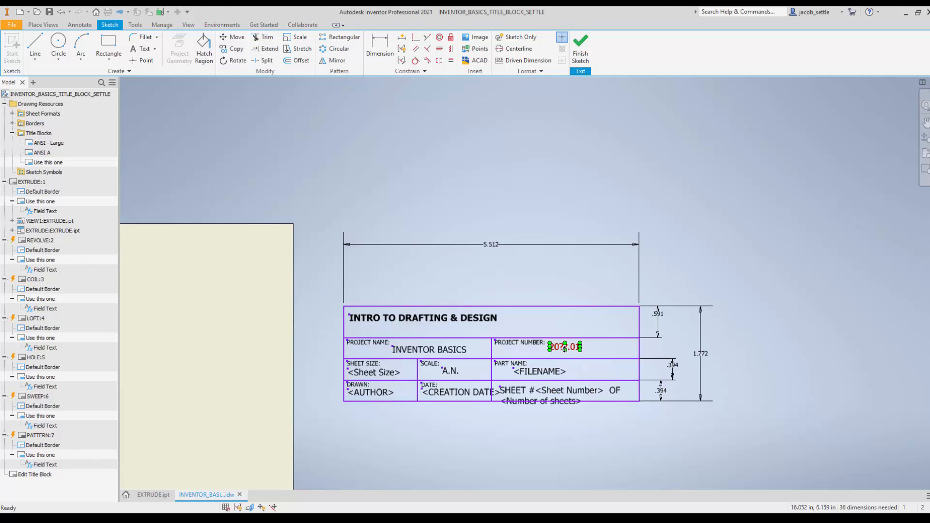
Step: Replace the placeholder year in the title block's project number so it reads 2020.01
scroll(566, 358, "down", 1)
scroll(565, 353, "up", 4)
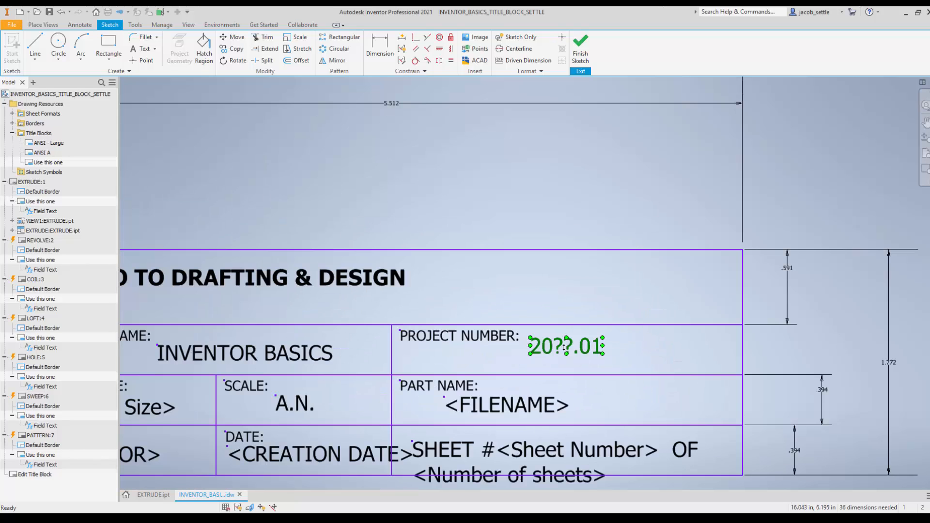
double_click(571, 347)
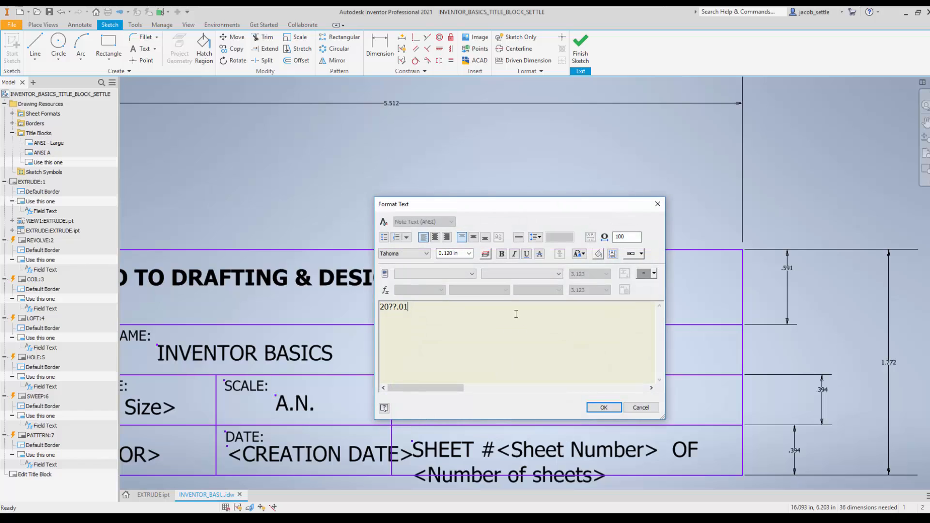
left_click(398, 308)
type("20")
left_click(604, 408)
scroll(572, 383, "up", 4)
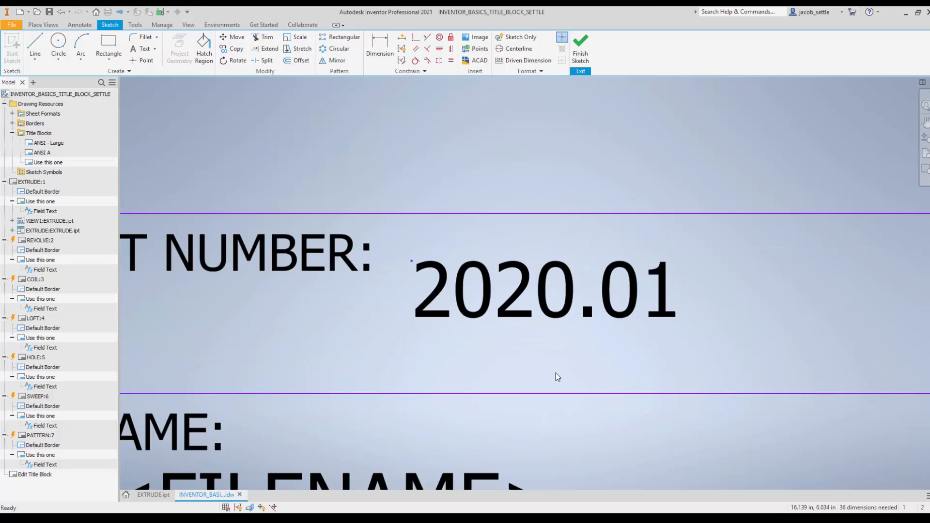
scroll(533, 380, "up", 2)
scroll(522, 383, "down", 8)
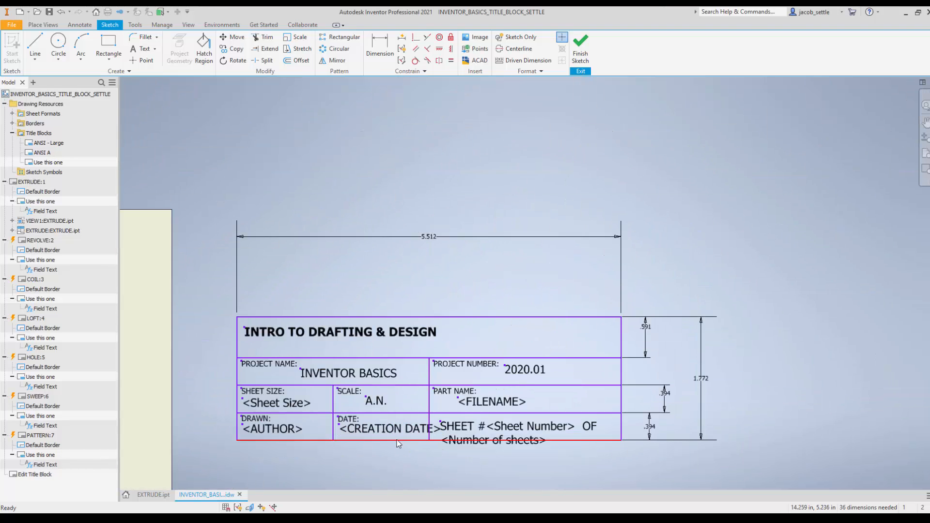